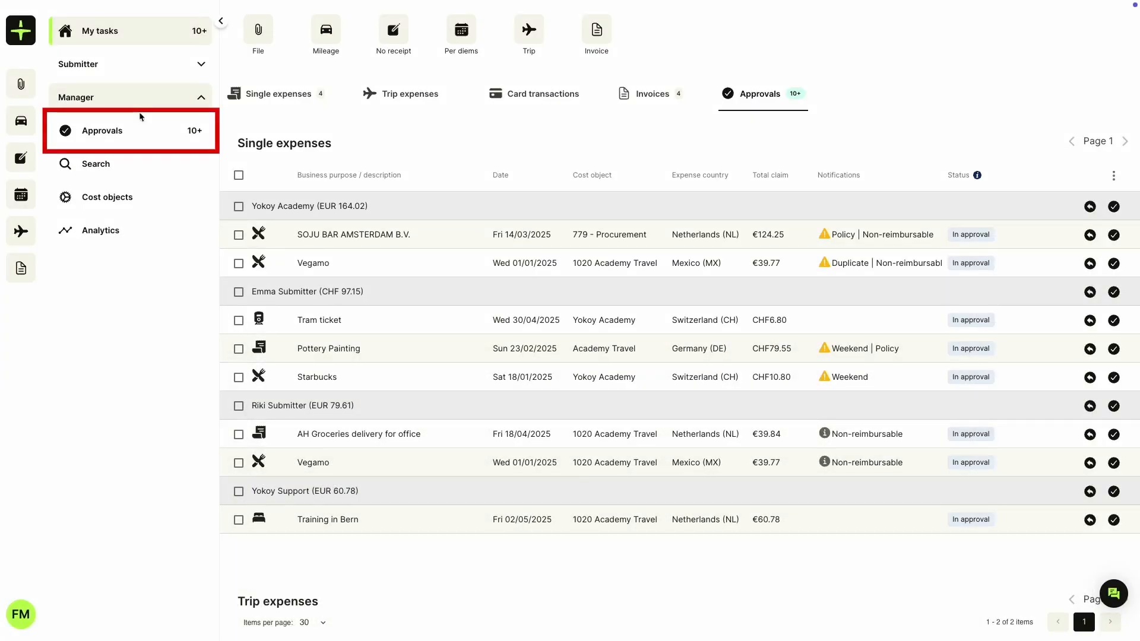
# Step: Open Manager > Approvals to list the eight single expenses awaiting approval
pyautogui.click(144, 134)
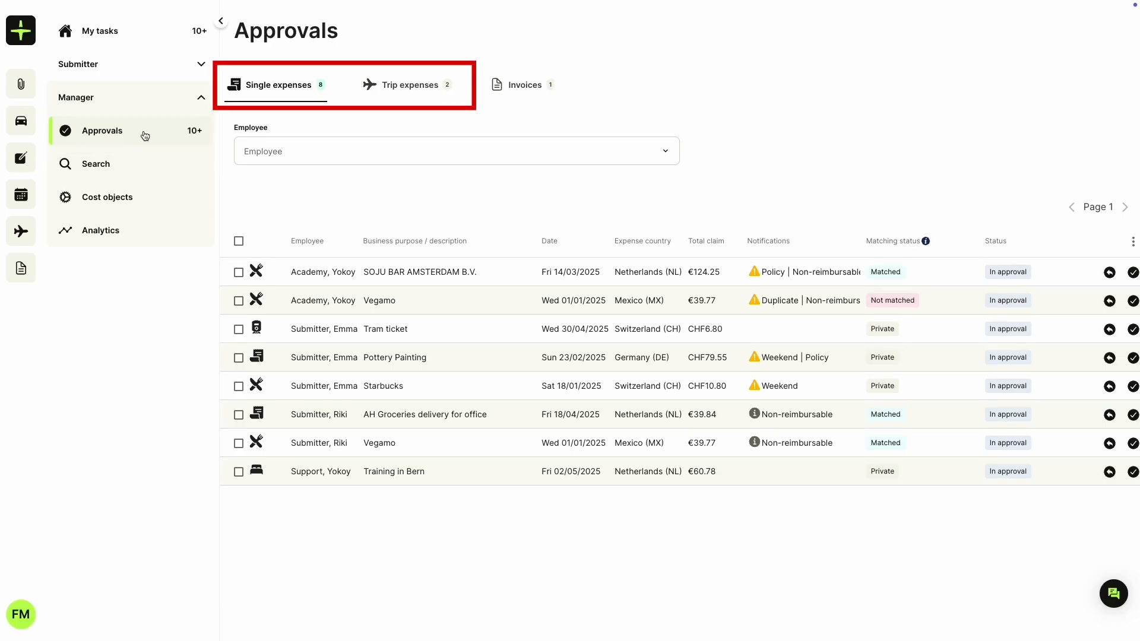
pyautogui.click(426, 95)
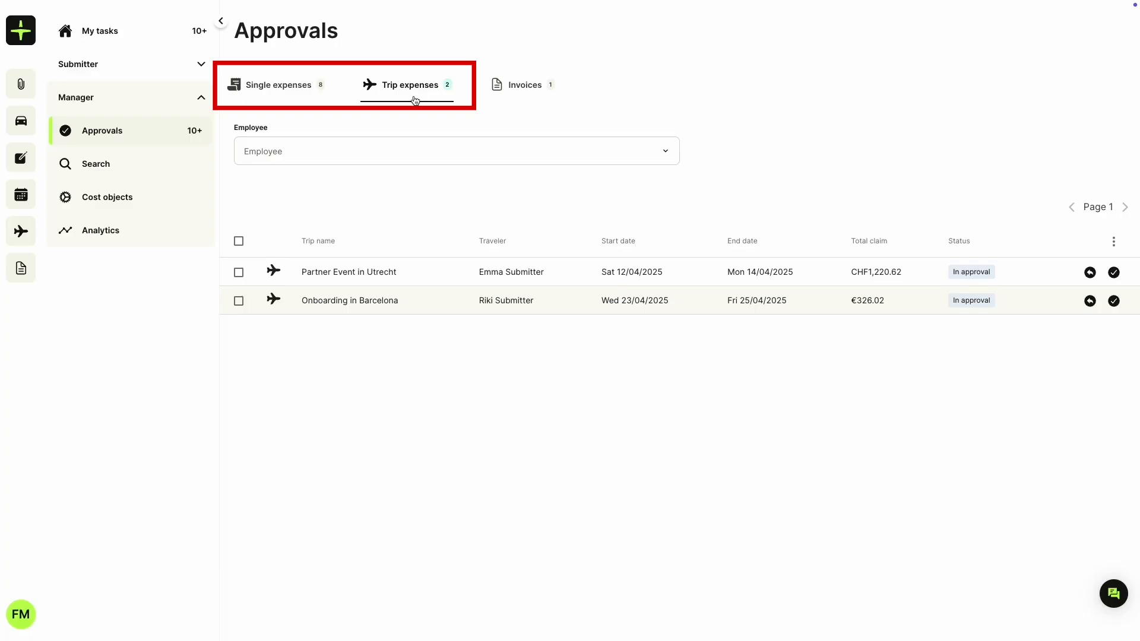
pyautogui.click(416, 155)
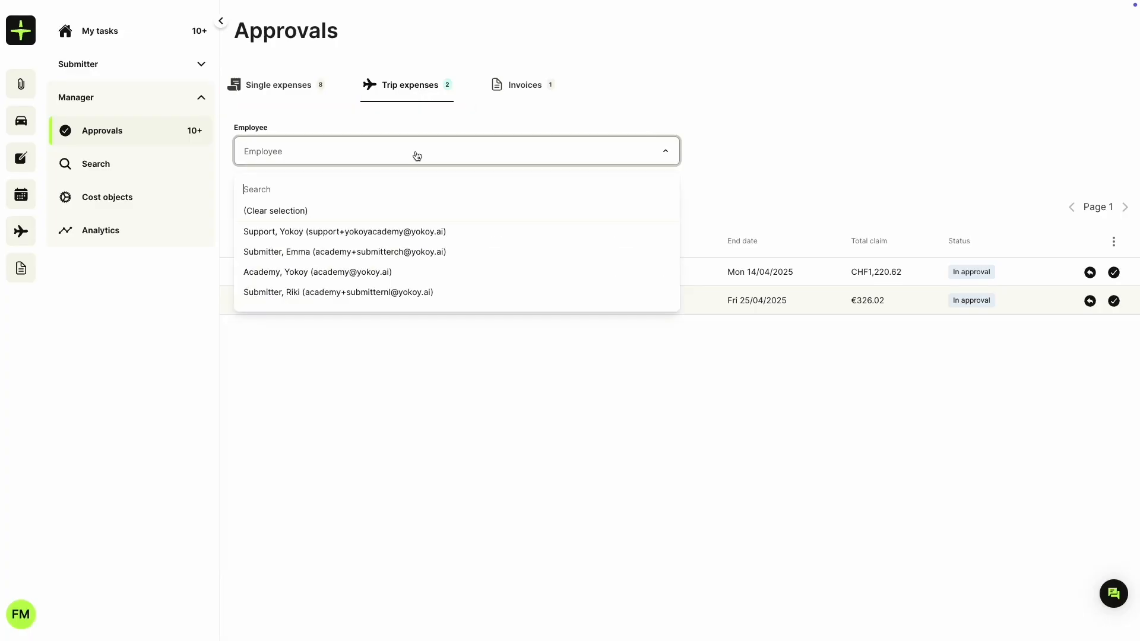
pyautogui.click(417, 156)
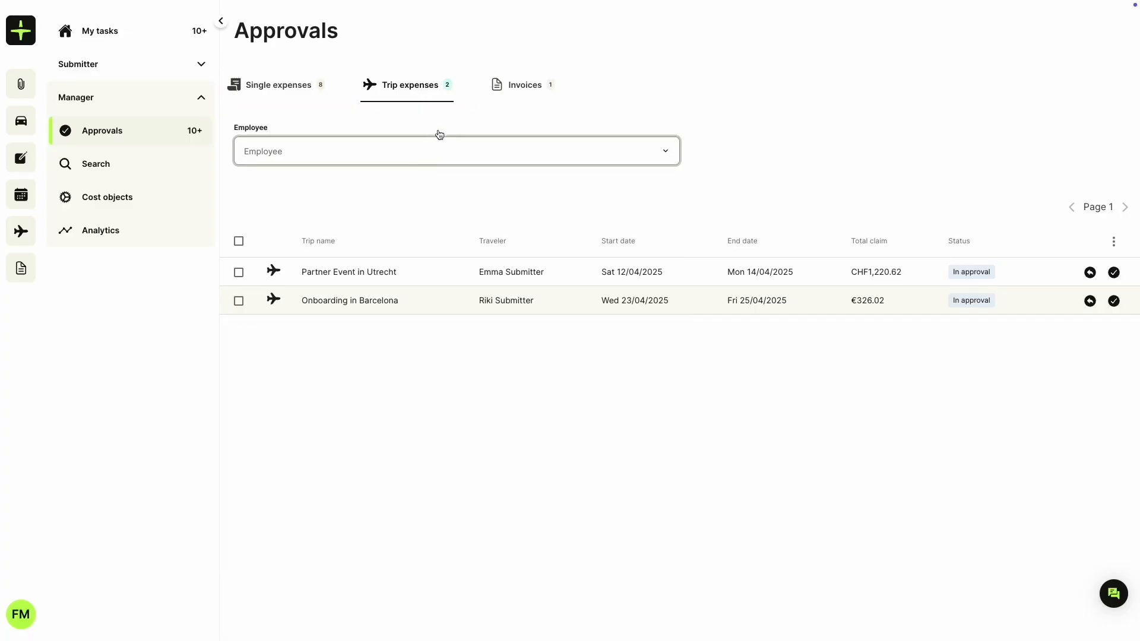
pyautogui.click(517, 95)
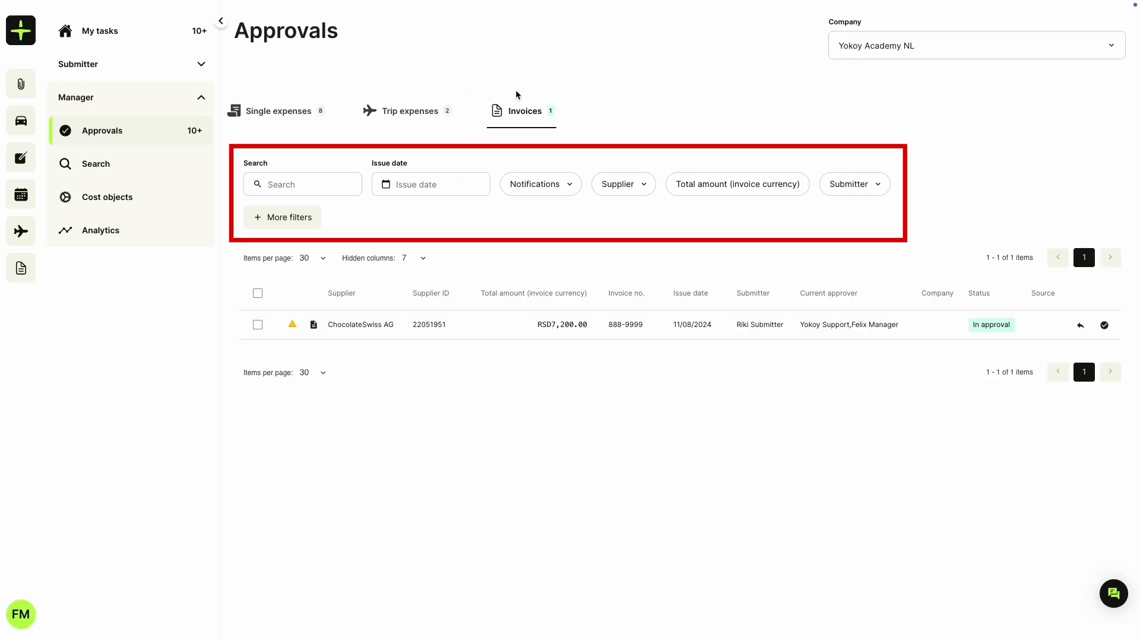
pyautogui.click(256, 220)
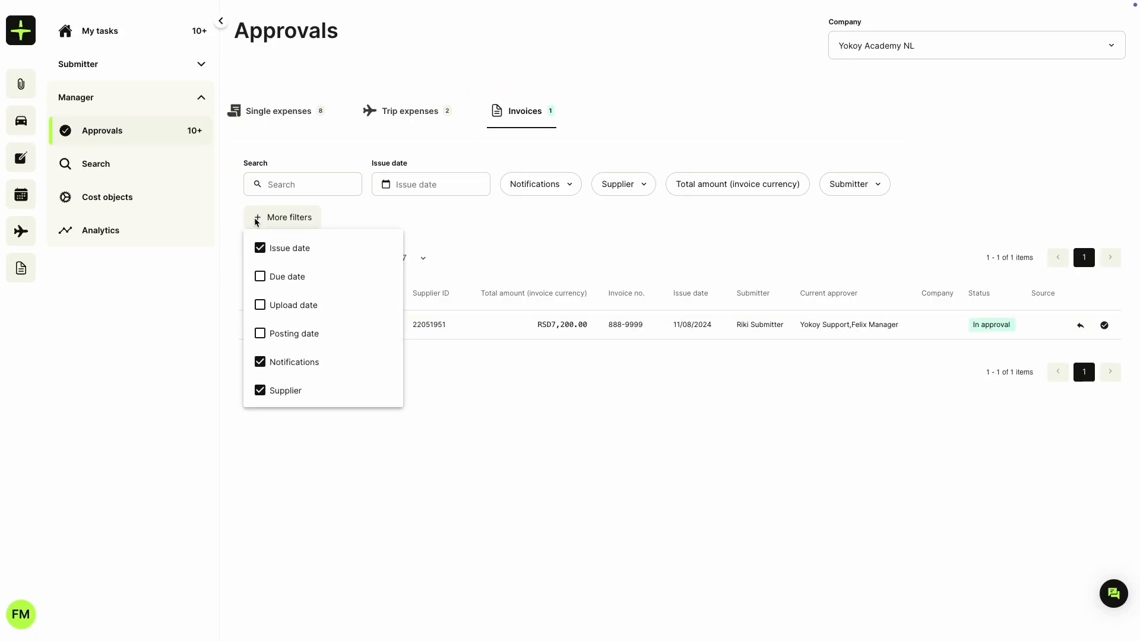
pyautogui.click(256, 221)
pyautogui.click(318, 116)
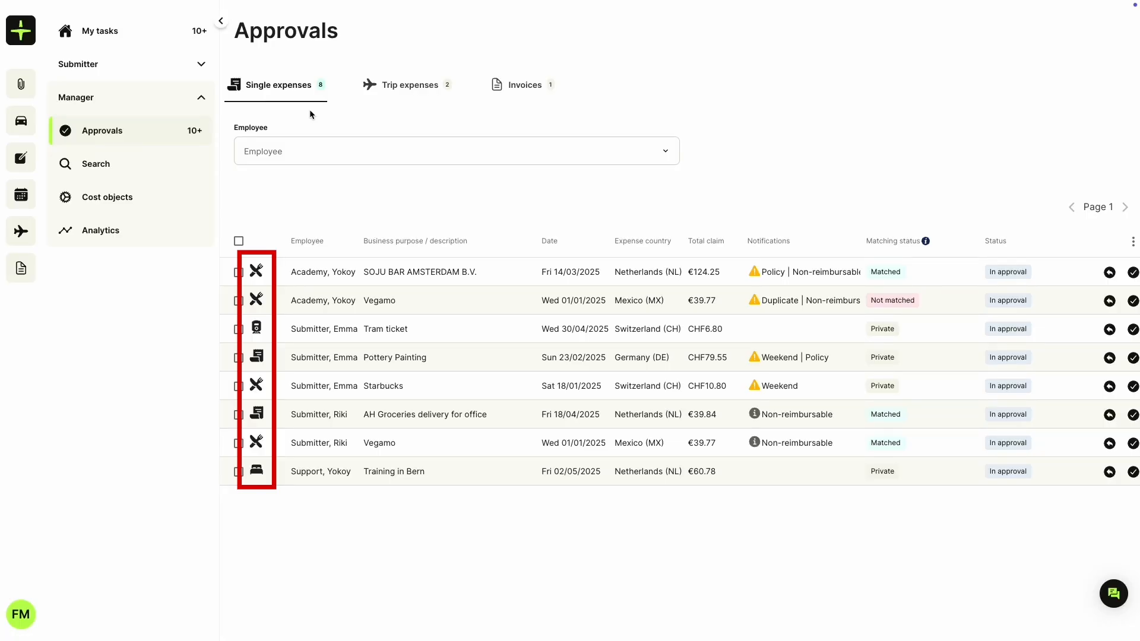
pyautogui.click(371, 384)
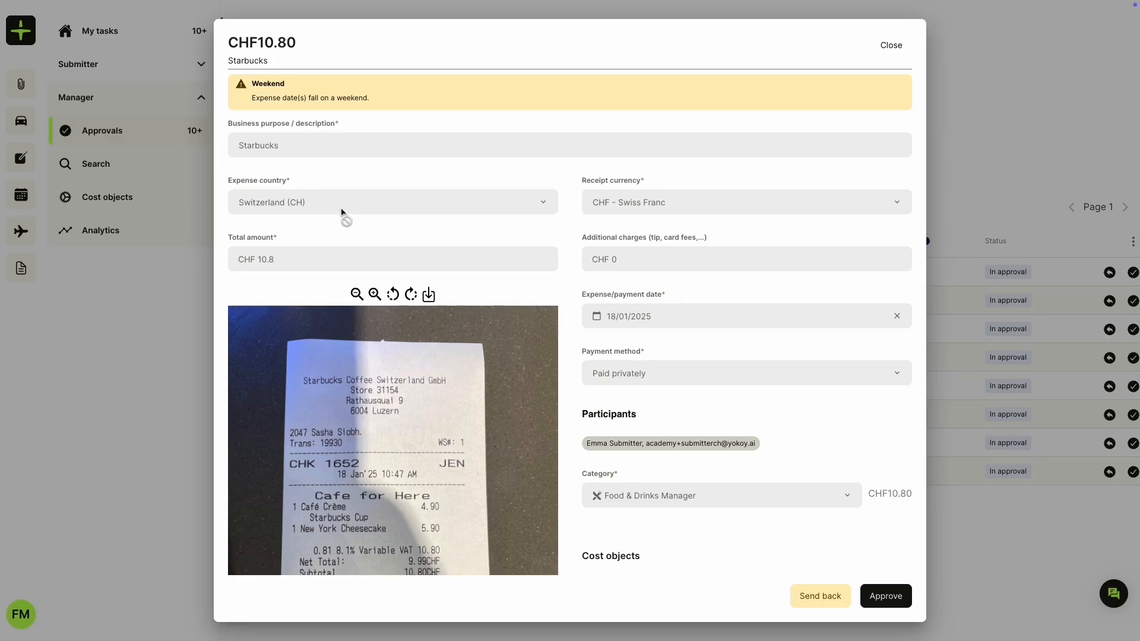
pyautogui.scroll(-3, 621, 327)
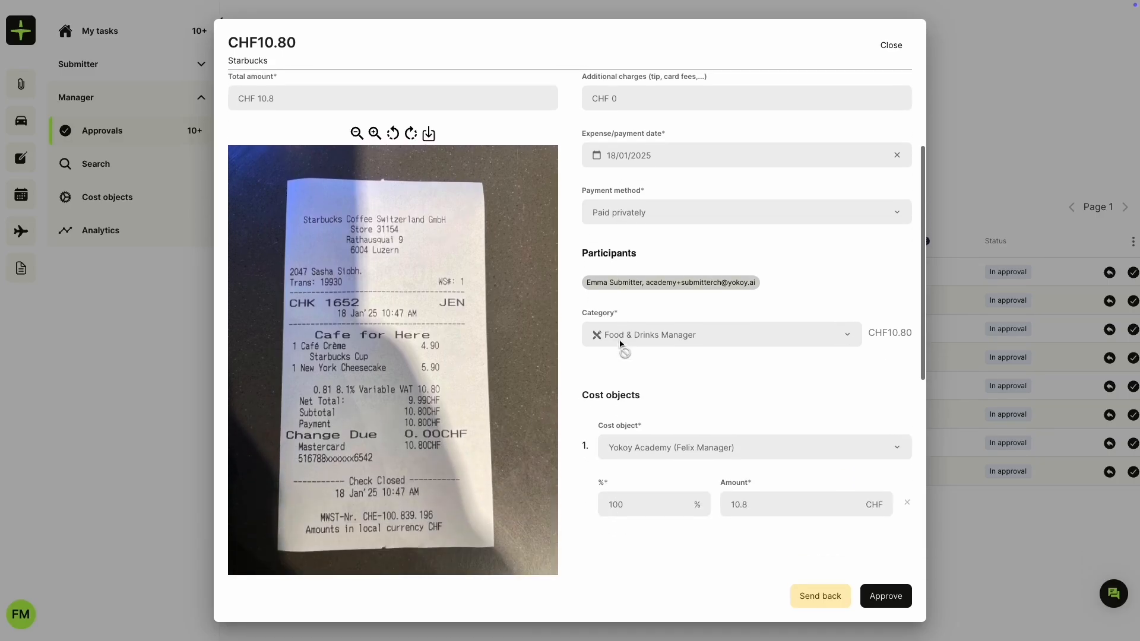
pyautogui.scroll(-2, 622, 345)
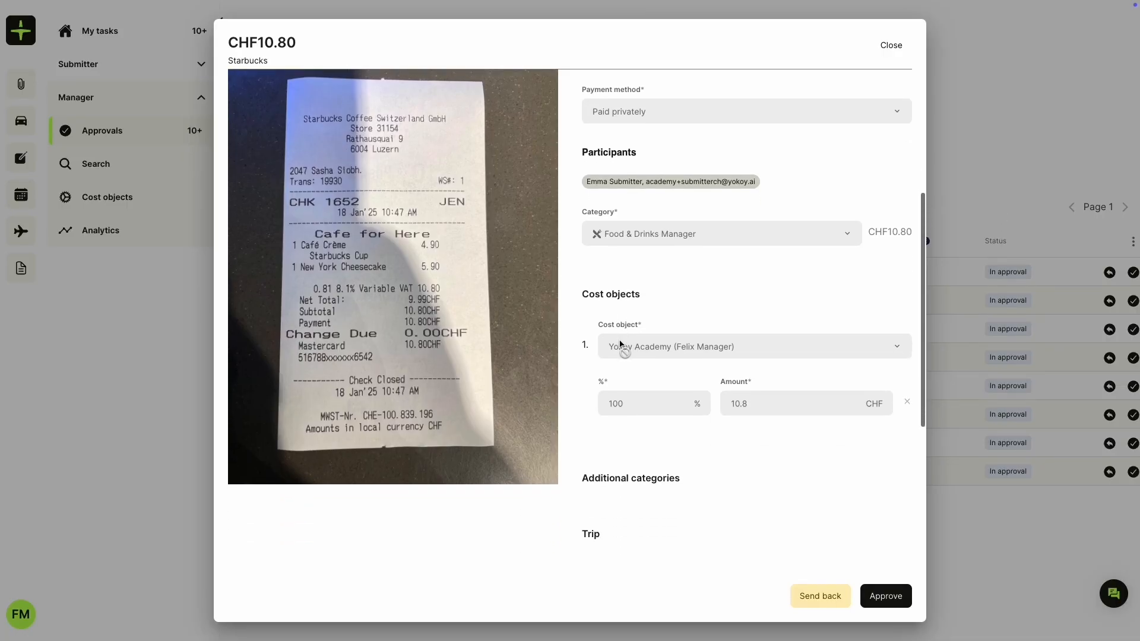
pyautogui.scroll(2, 620, 344)
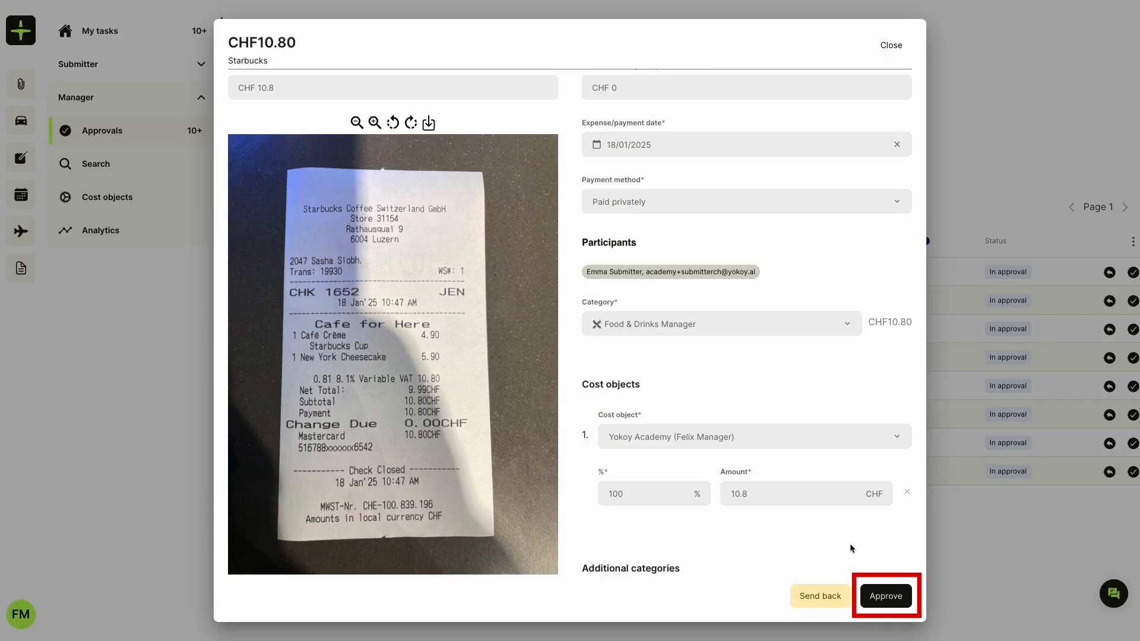
pyautogui.click(820, 597)
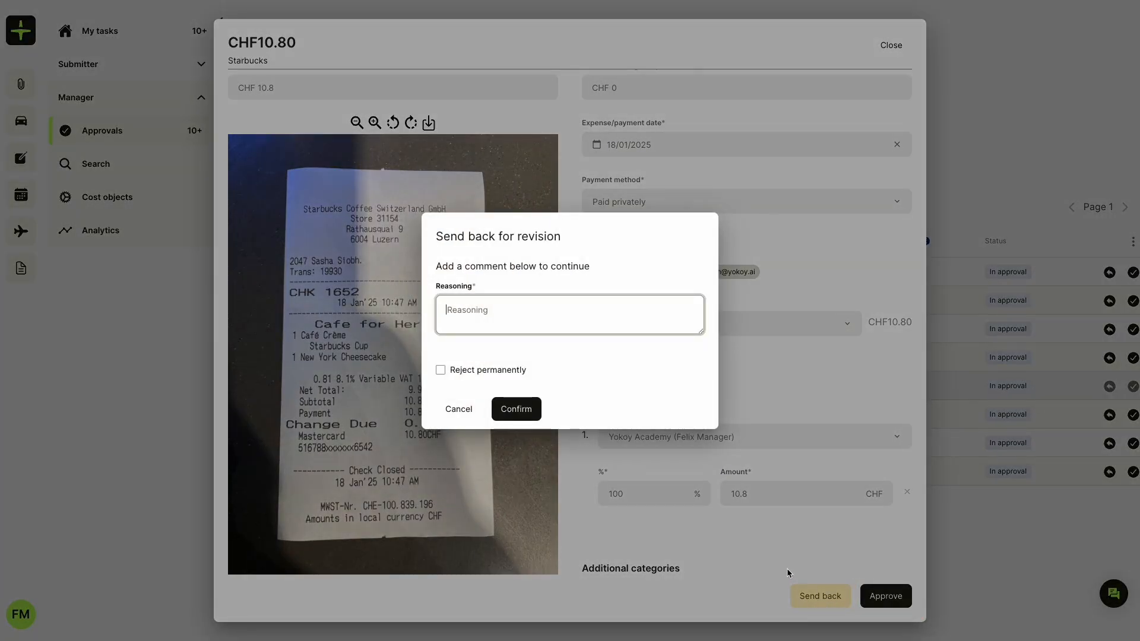
pyautogui.click(440, 372)
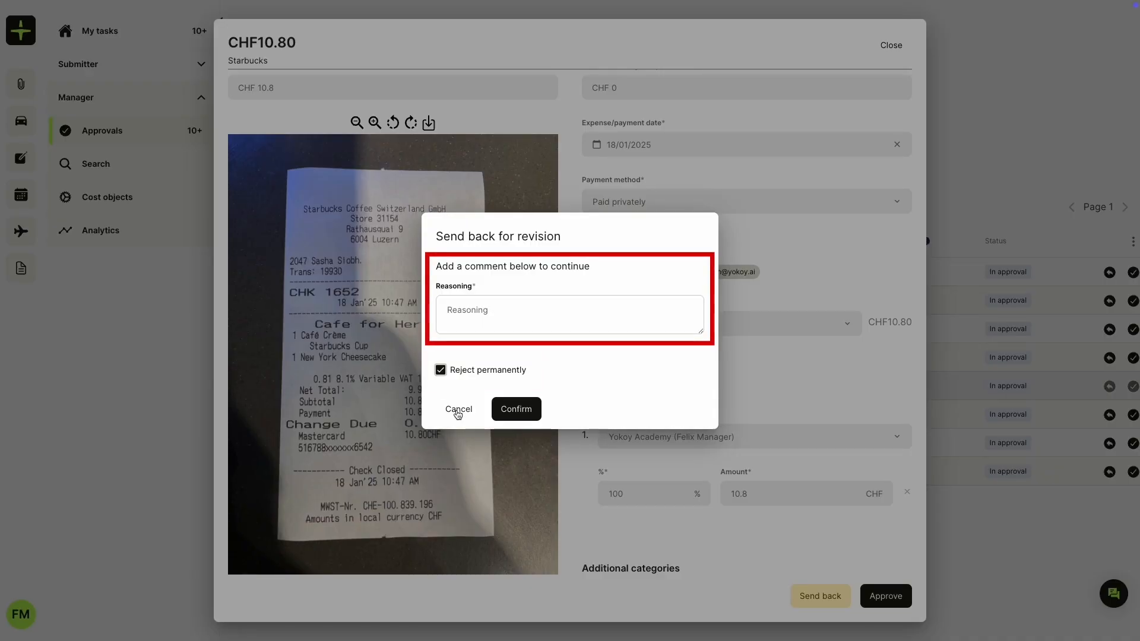
pyautogui.click(503, 298)
pyautogui.click(116, 366)
pyautogui.click(137, 367)
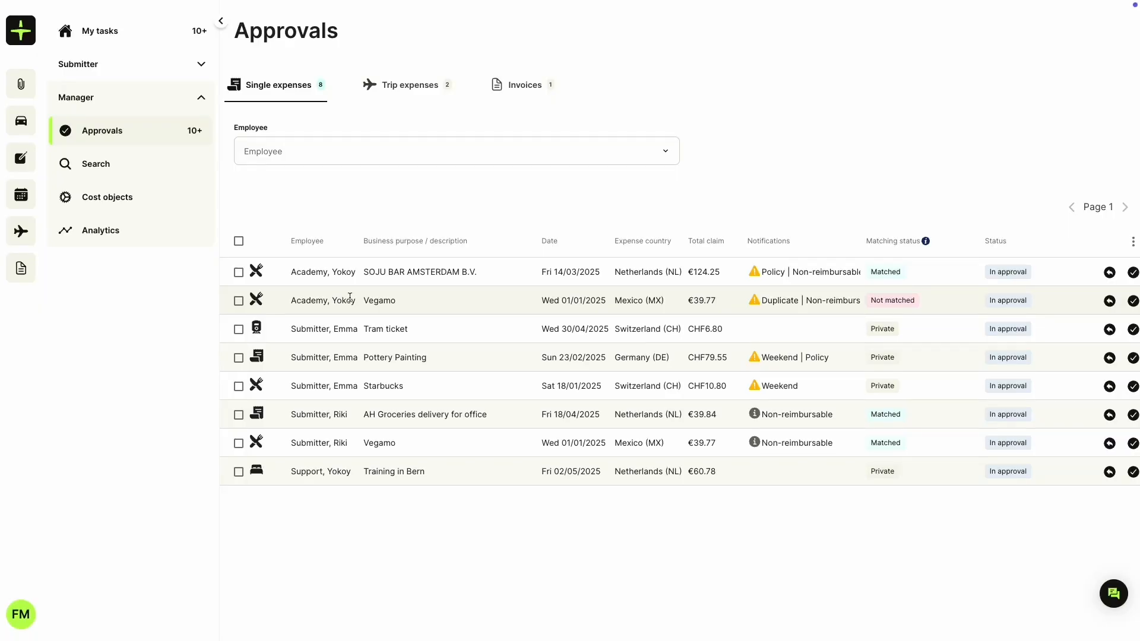
pyautogui.click(351, 276)
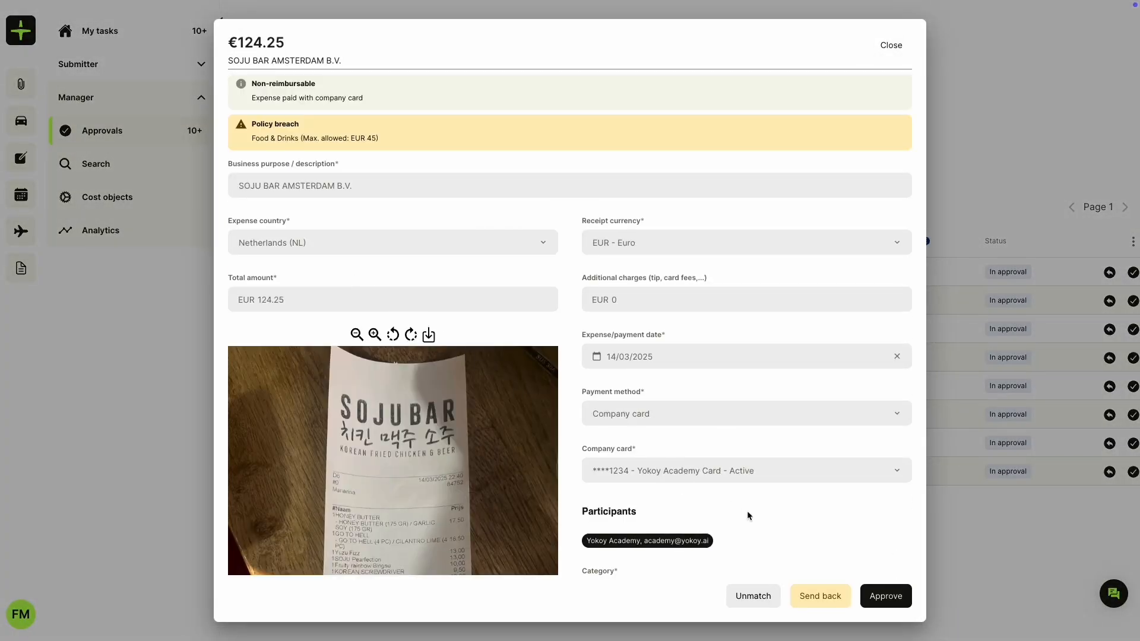
pyautogui.click(805, 600)
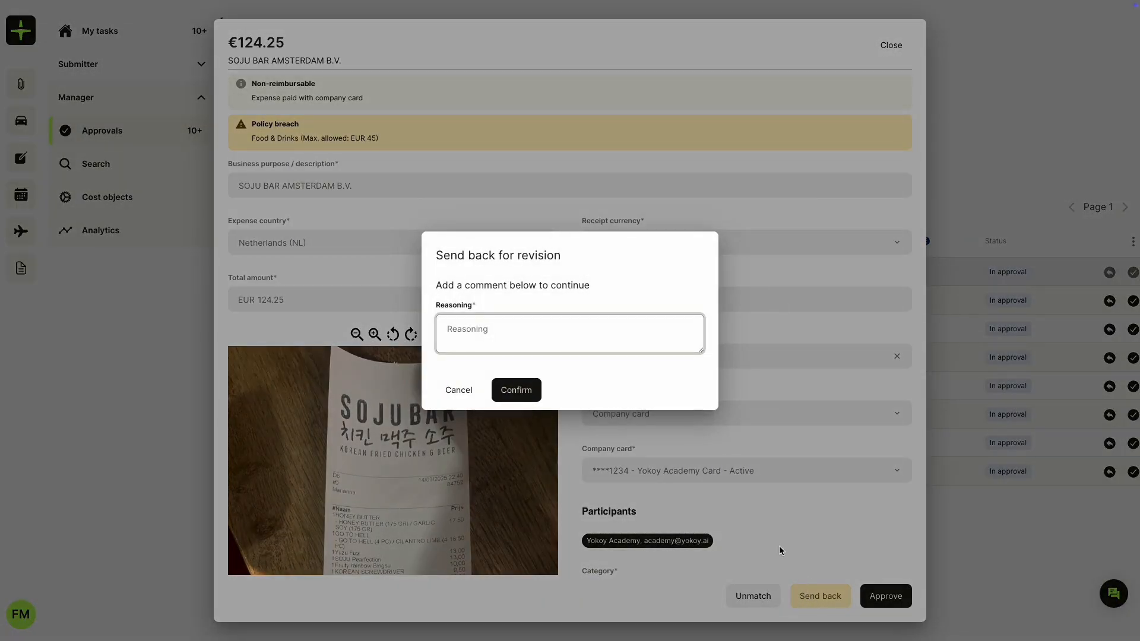
pyautogui.click(783, 547)
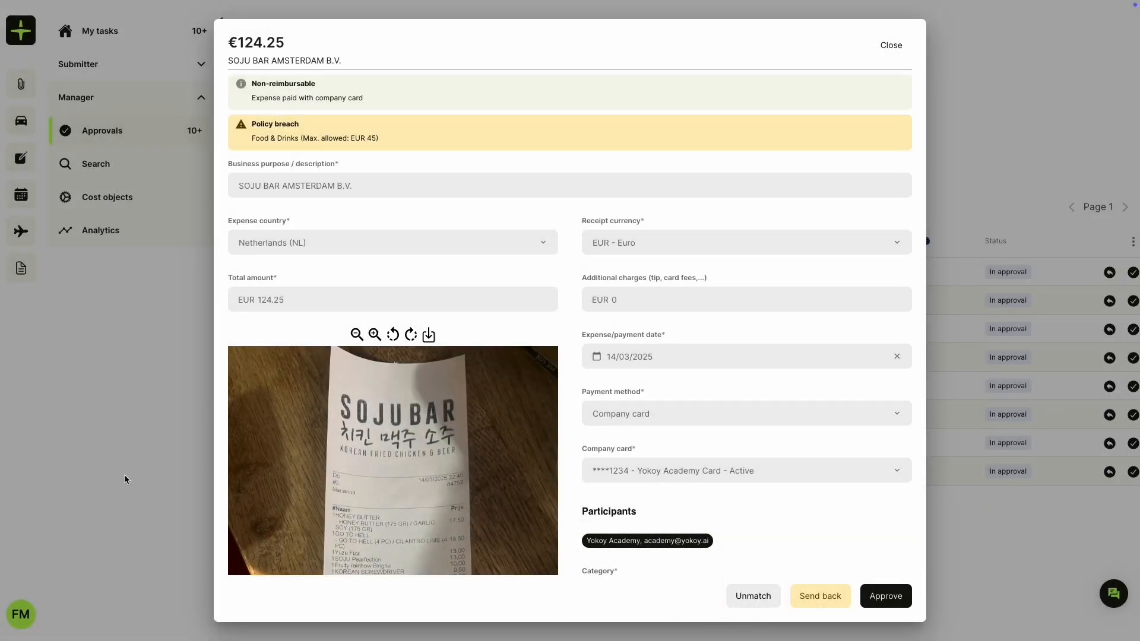
pyautogui.click(183, 432)
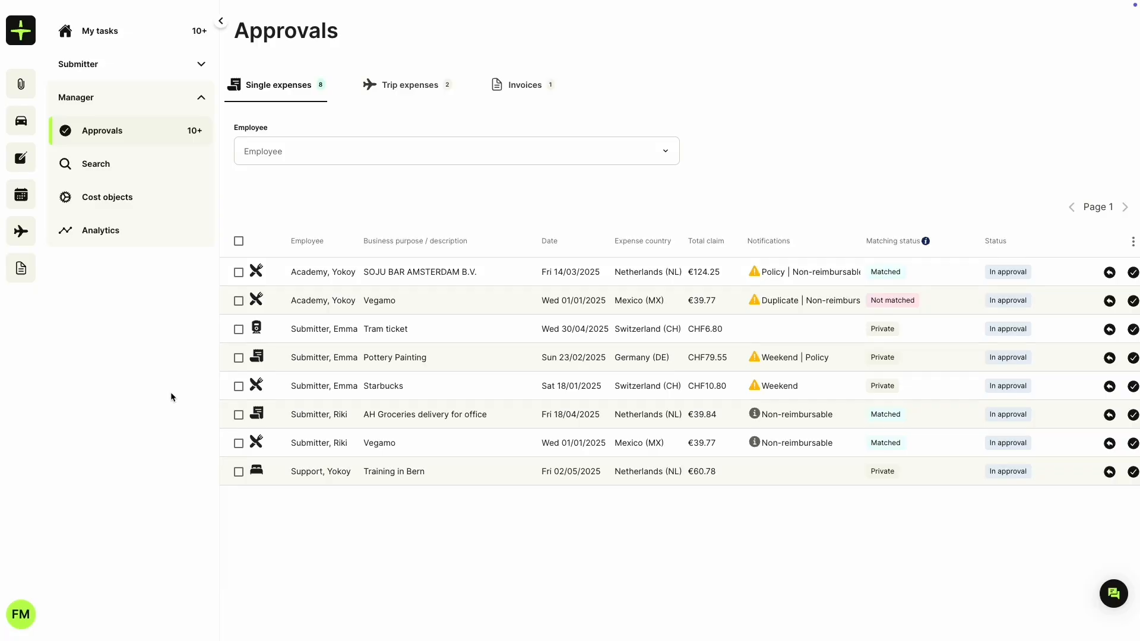
pyautogui.hscroll(1, 766, 386)
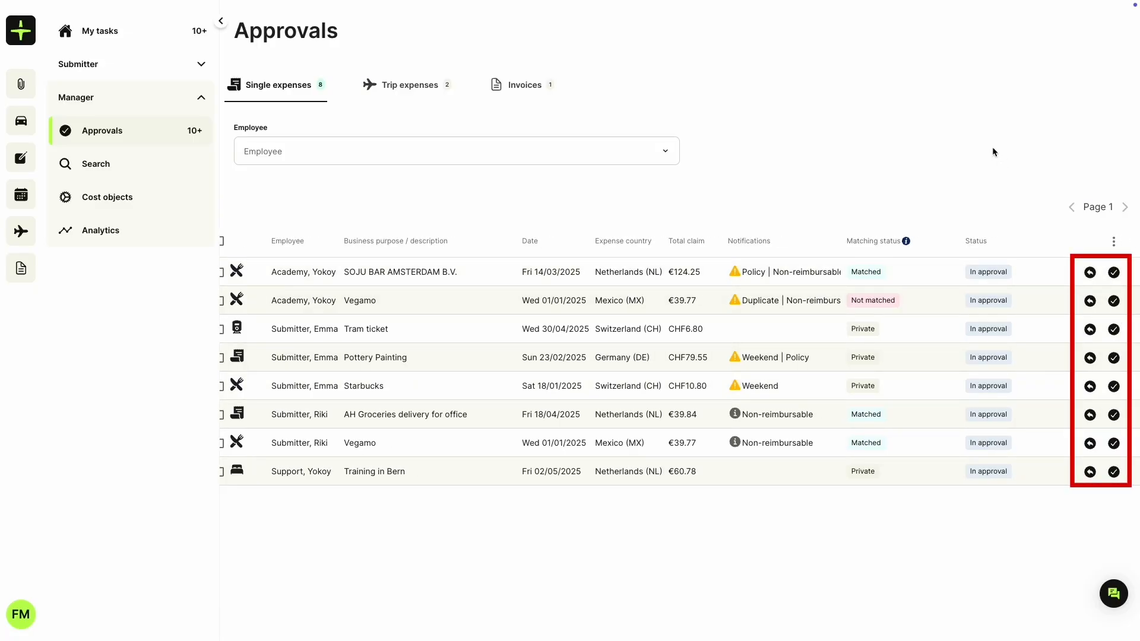
pyautogui.hscroll(-1, 763, 170)
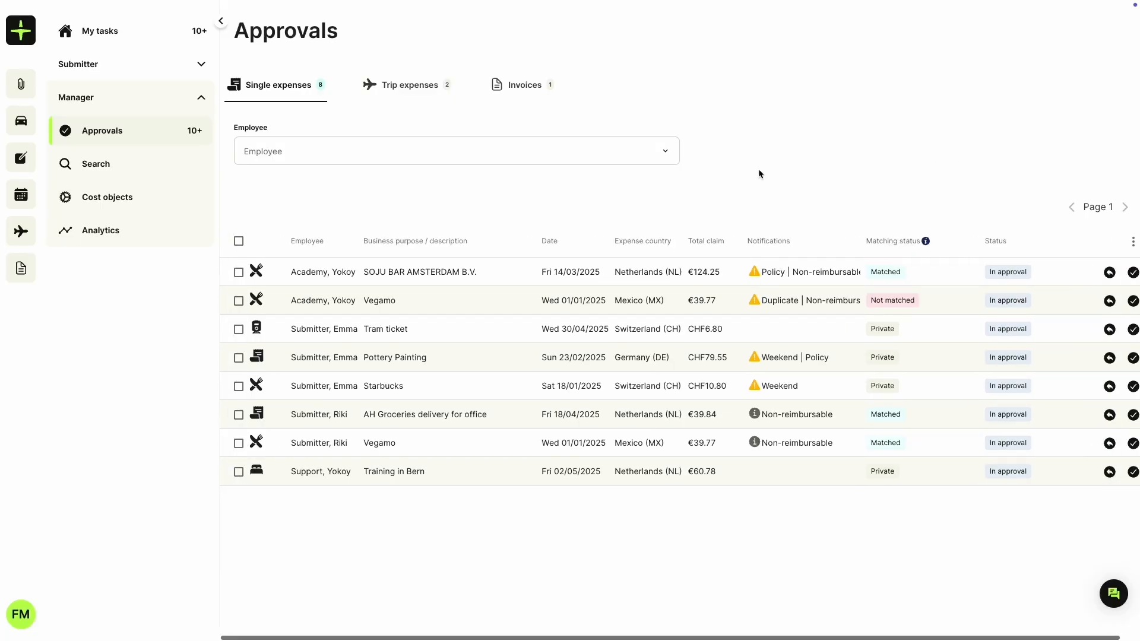
pyautogui.click(238, 272)
pyautogui.click(238, 300)
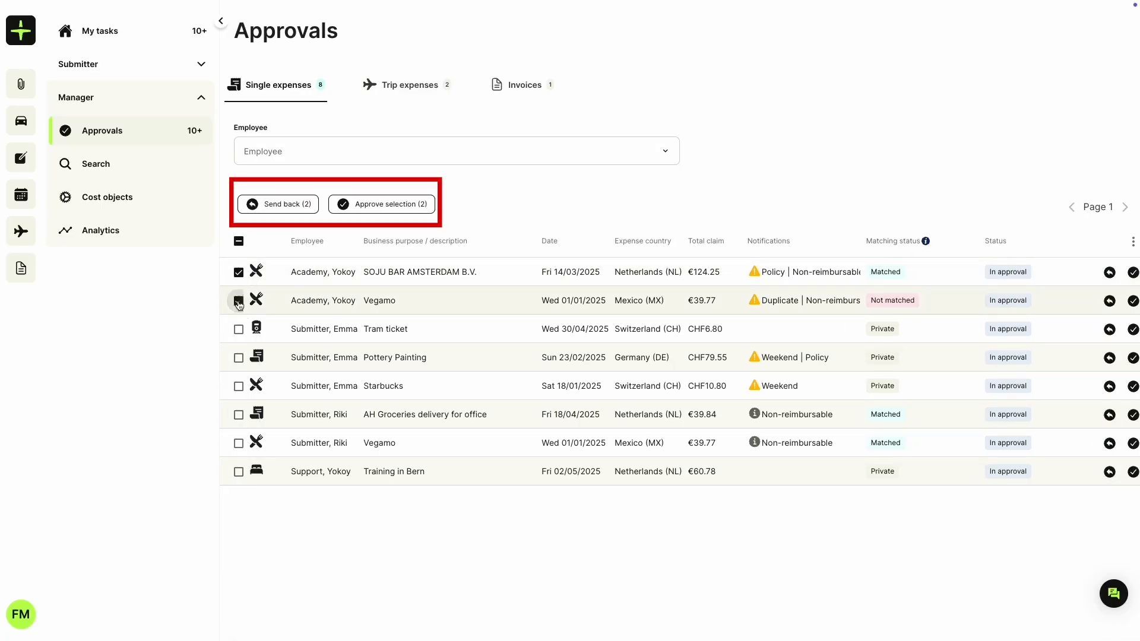
pyautogui.click(238, 242)
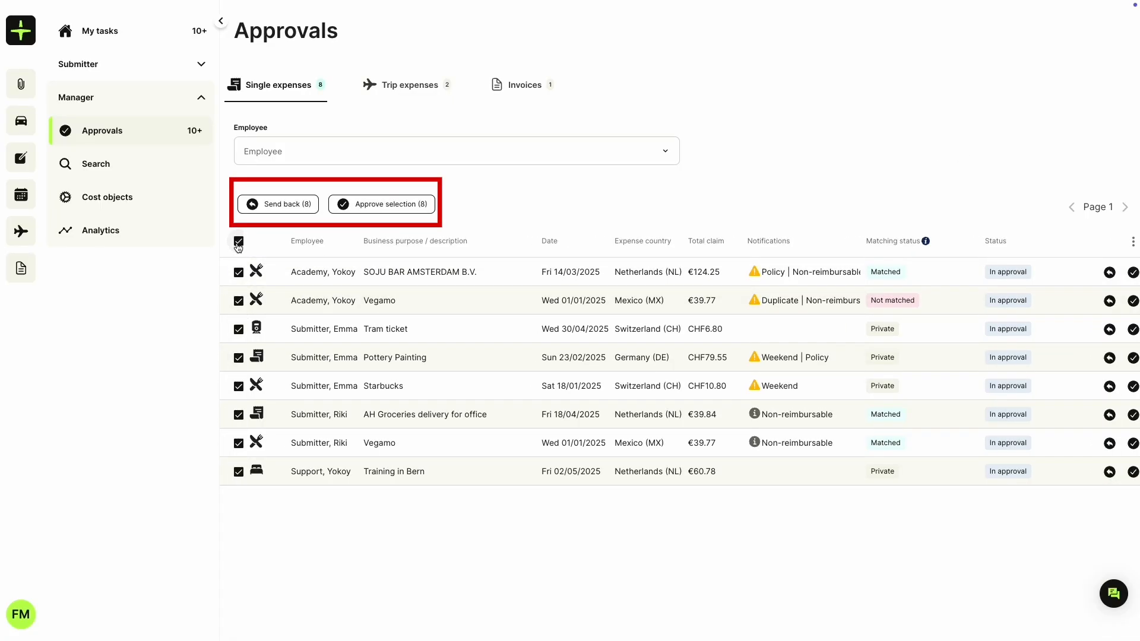
pyautogui.click(238, 242)
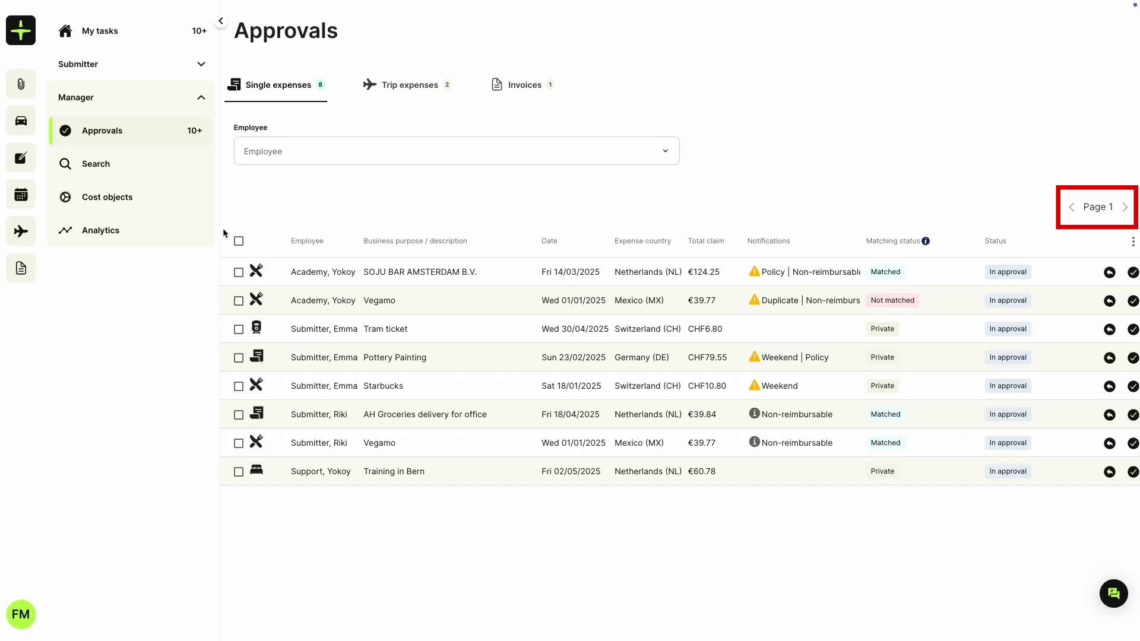
pyautogui.click(140, 170)
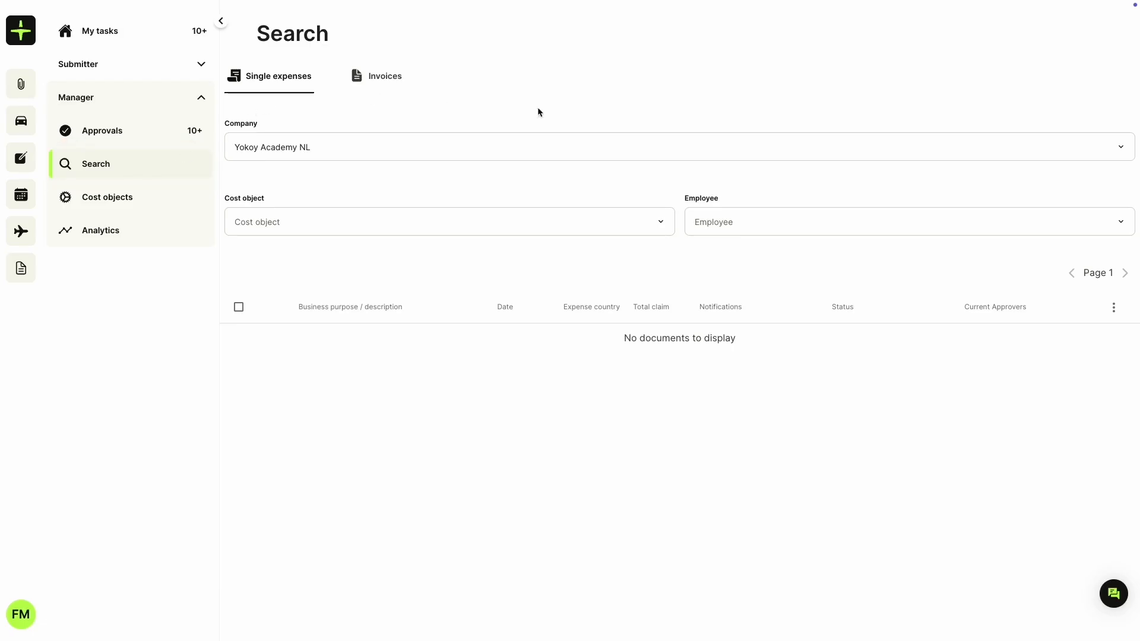
pyautogui.click(834, 231)
pyautogui.click(766, 320)
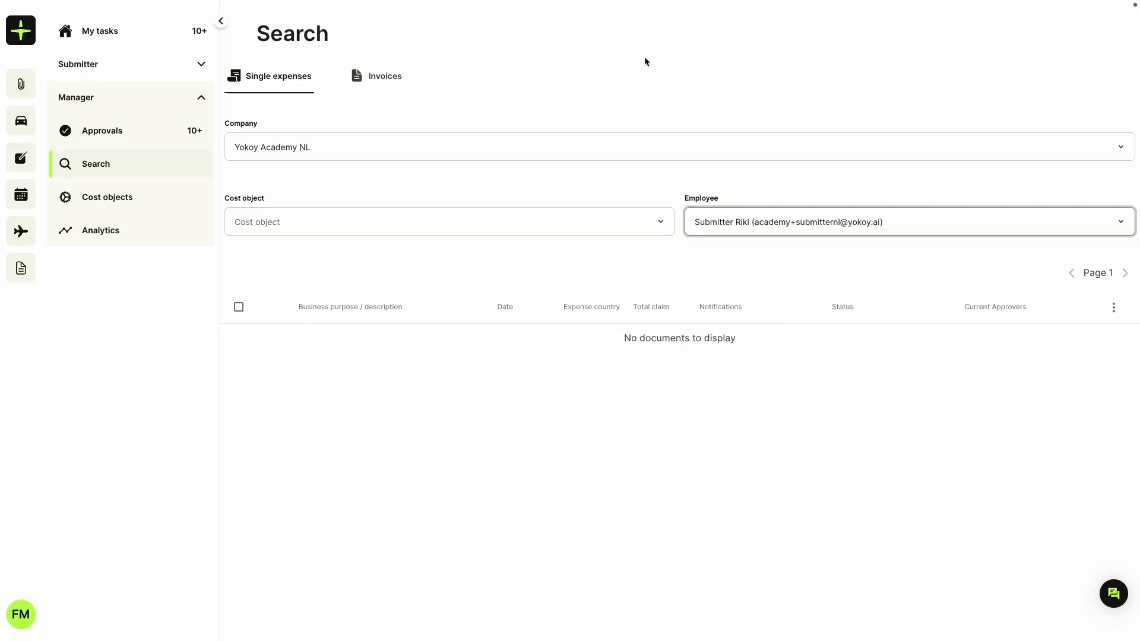
pyautogui.click(375, 78)
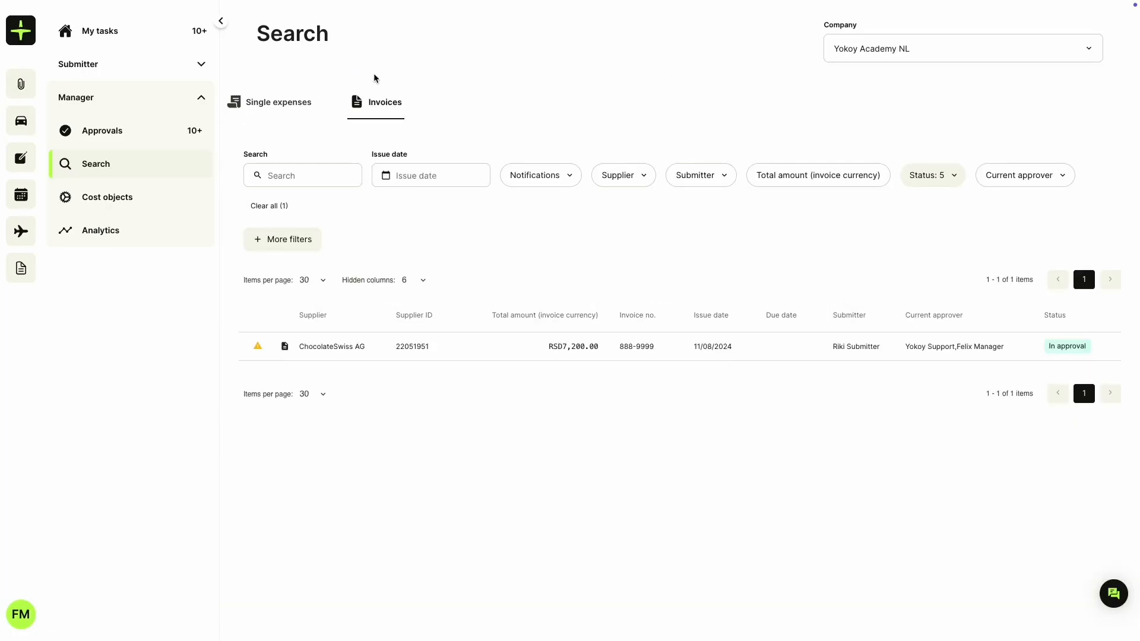
pyautogui.click(285, 236)
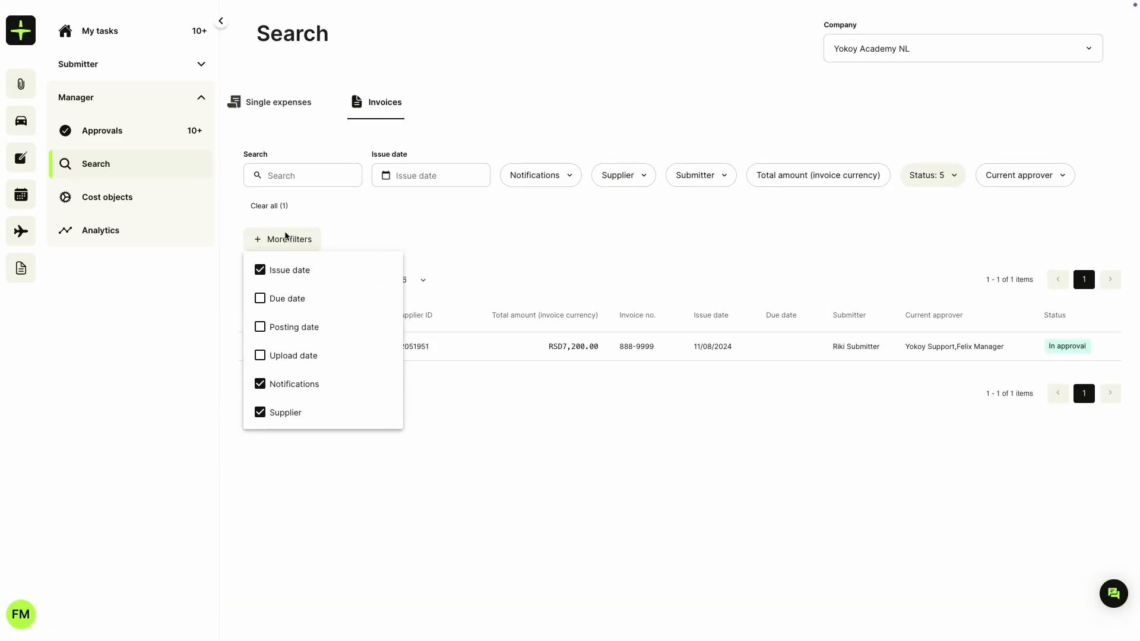
pyautogui.click(285, 236)
pyautogui.click(298, 105)
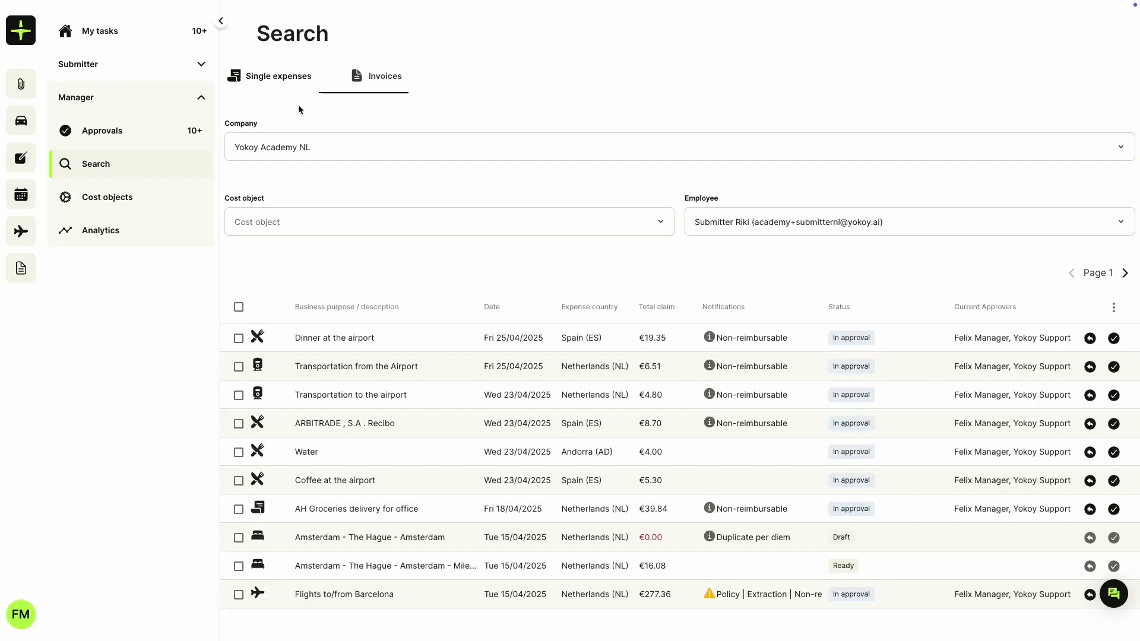
pyautogui.click(364, 364)
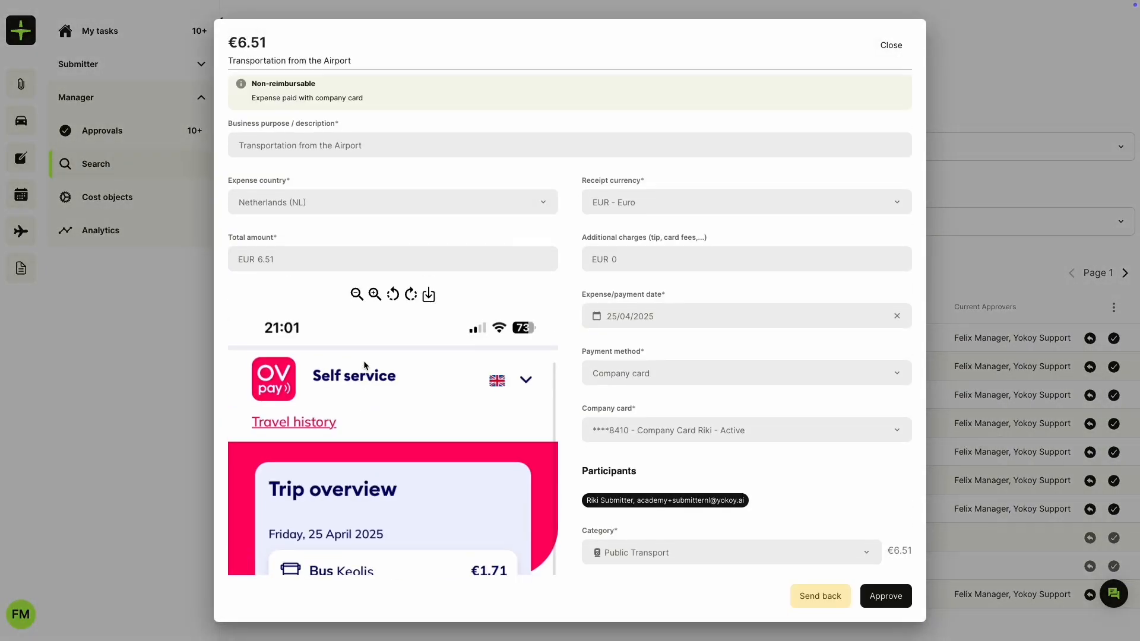
pyautogui.click(195, 304)
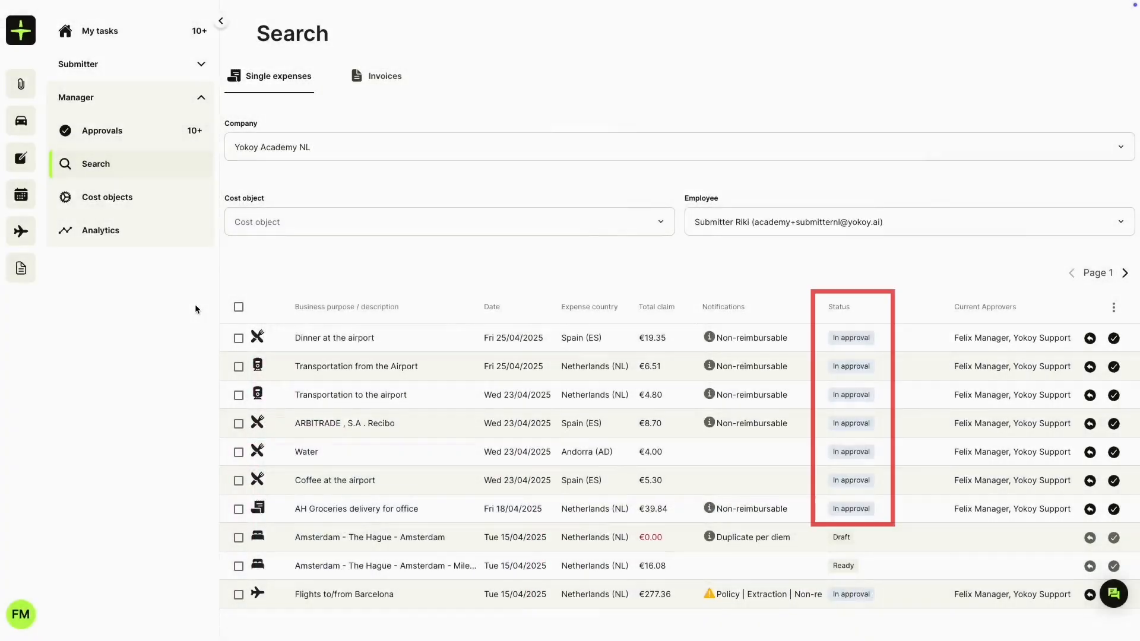
pyautogui.click(325, 563)
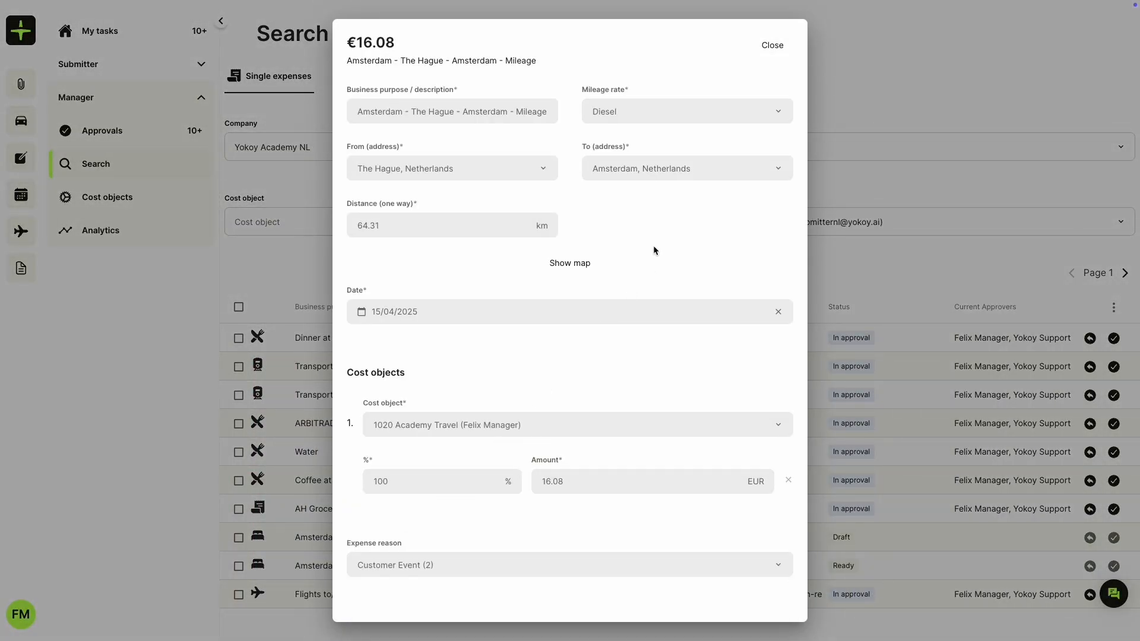
pyautogui.scroll(-3, 652, 250)
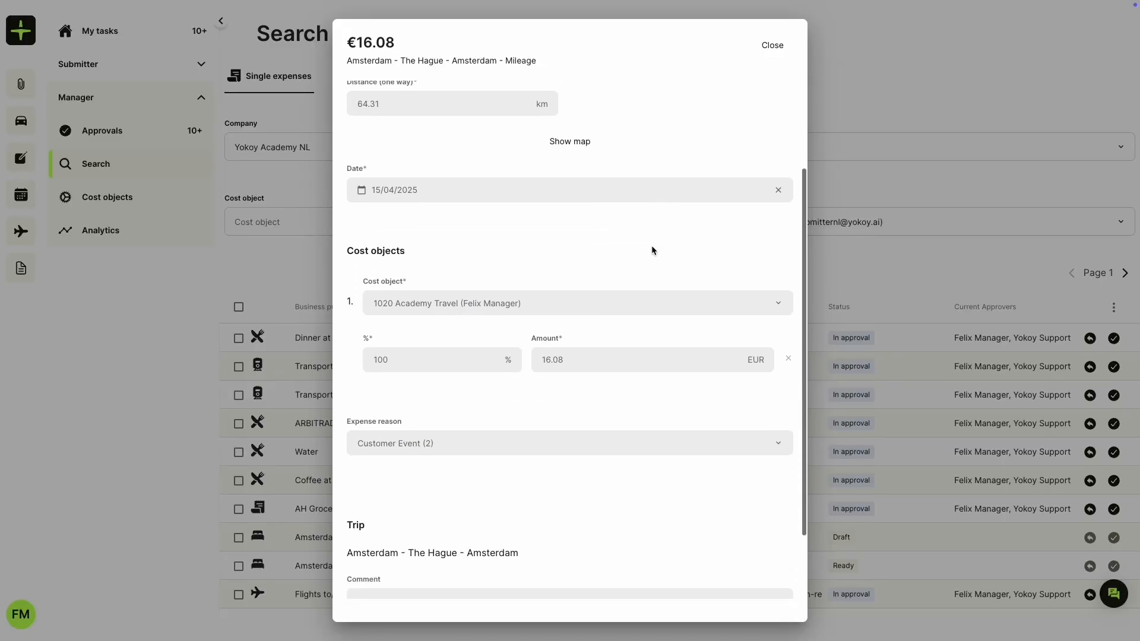
pyautogui.scroll(-2, 651, 250)
pyautogui.click(242, 270)
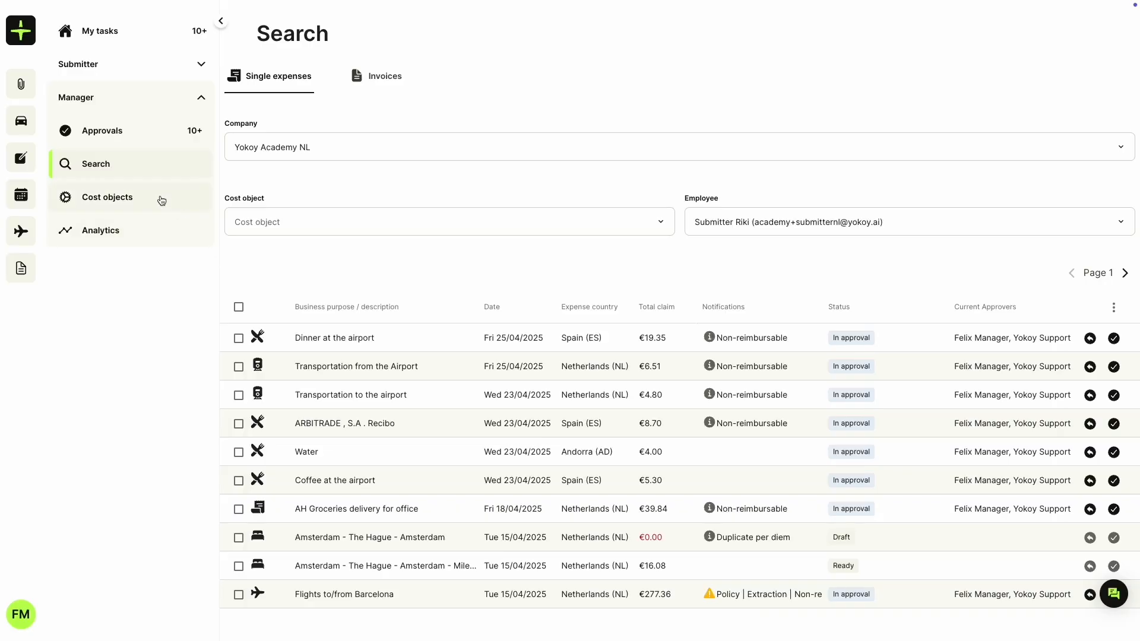
# Step: In Cost objects, try delegating 1020 Academy Travel to Yokoy Academy until 31/05/2025, then close without saving
pyautogui.click(160, 200)
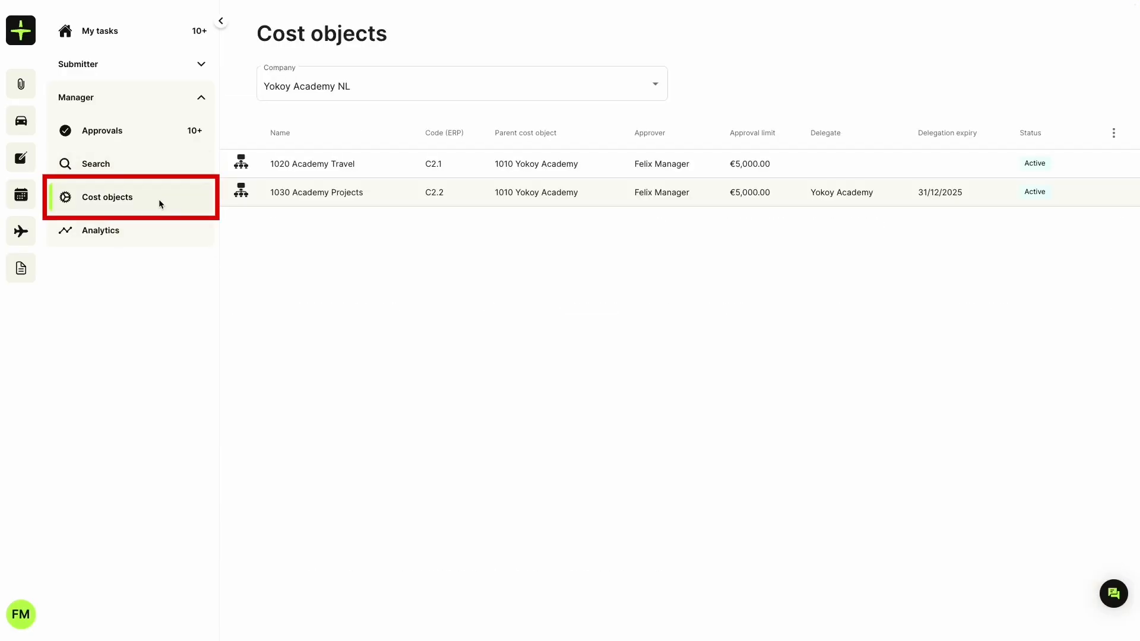
pyautogui.click(380, 165)
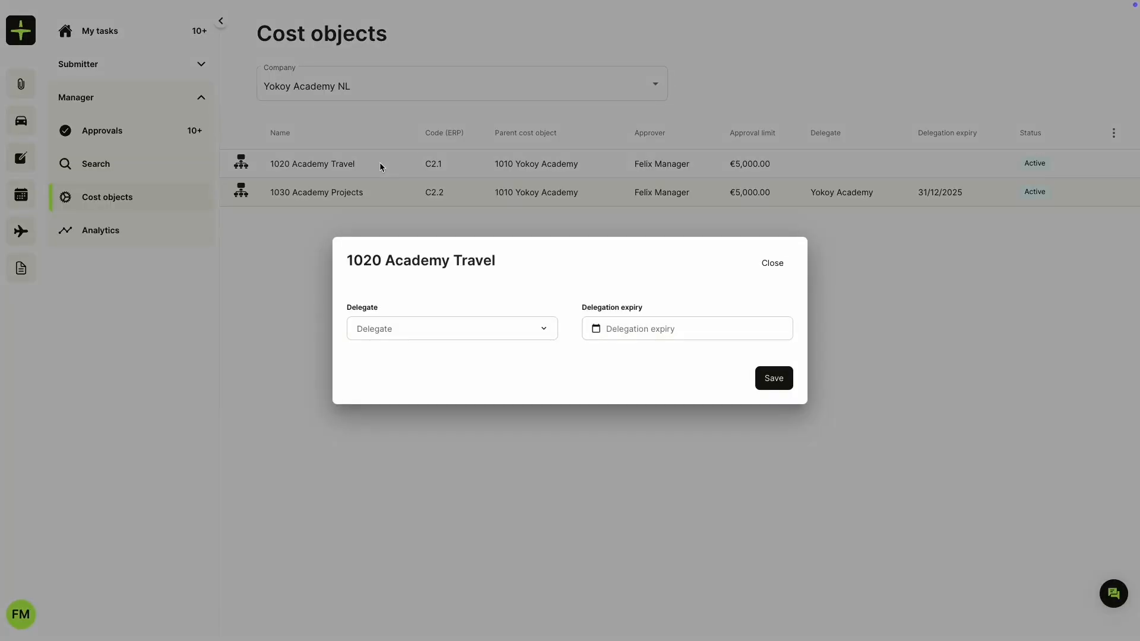
pyautogui.click(410, 330)
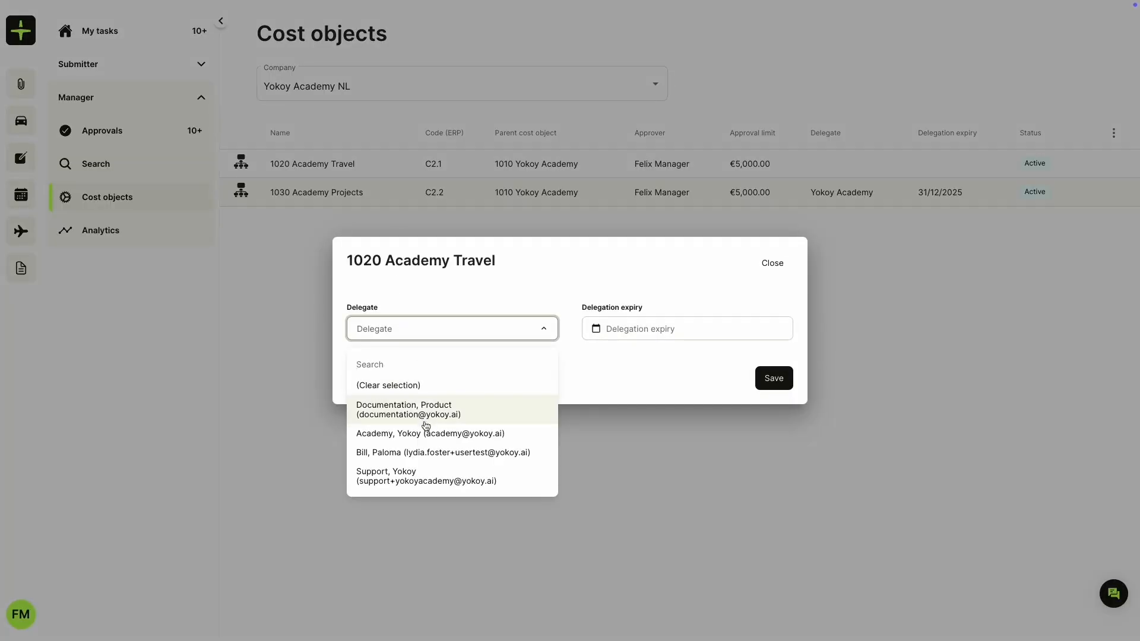
pyautogui.click(425, 433)
pyautogui.click(644, 330)
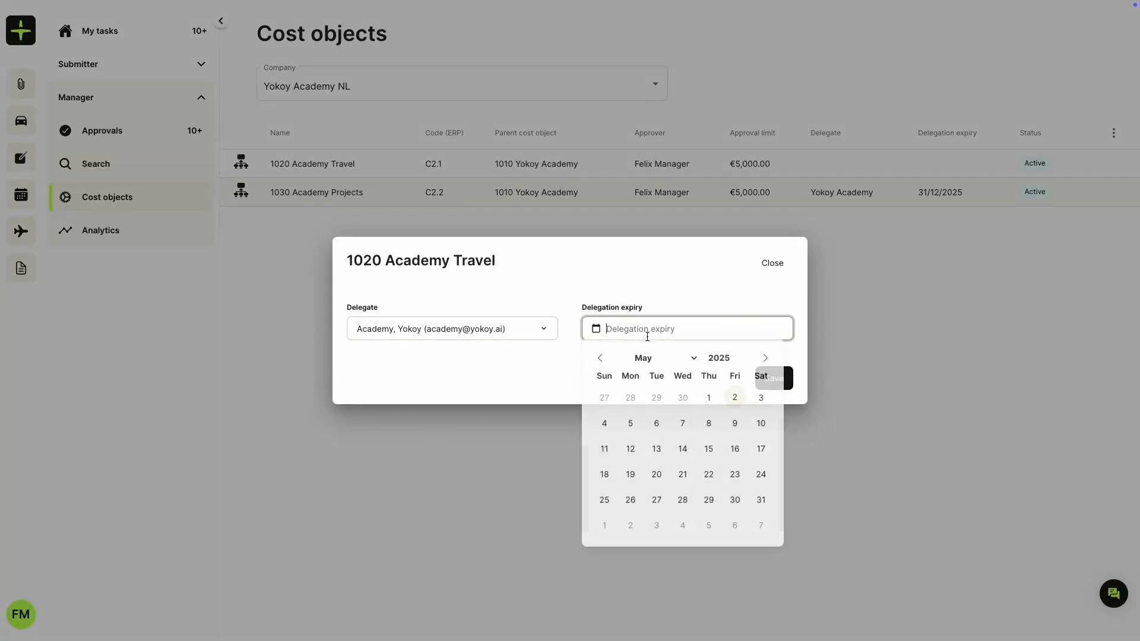
pyautogui.click(759, 500)
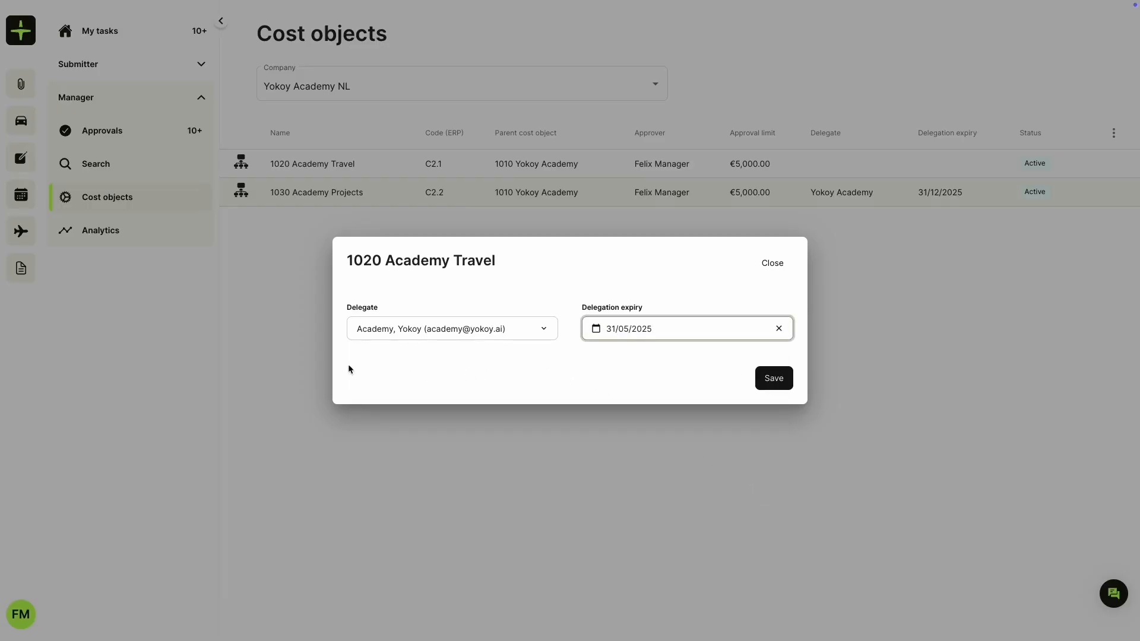
pyautogui.click(221, 394)
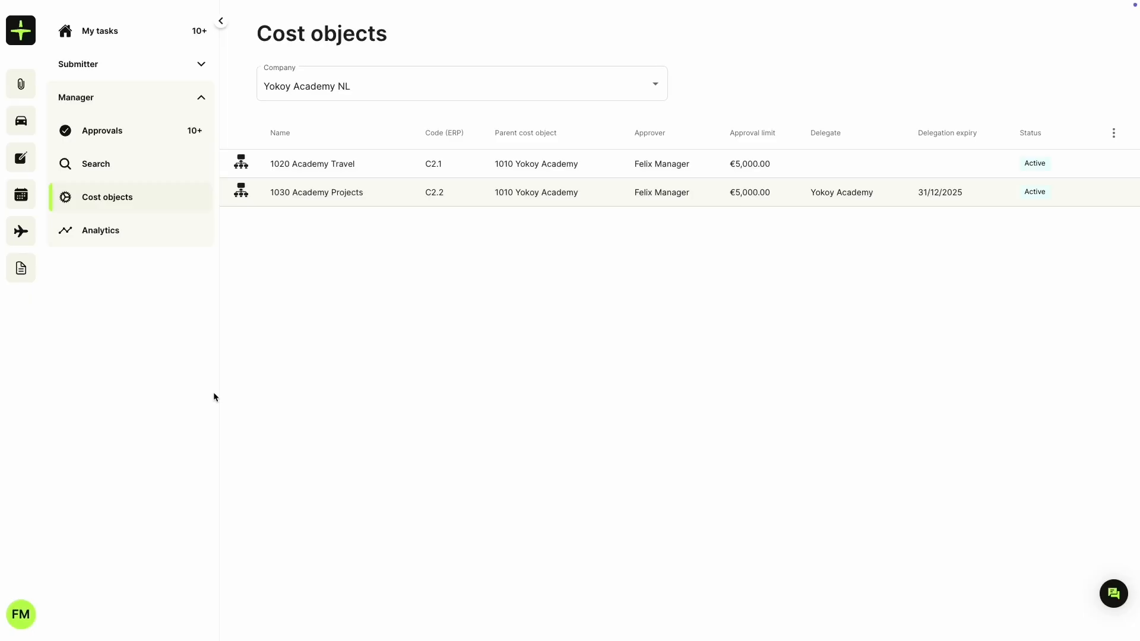
# Step: On My profile, set the Yokoy Academy account as My delegate
pyautogui.click(24, 626)
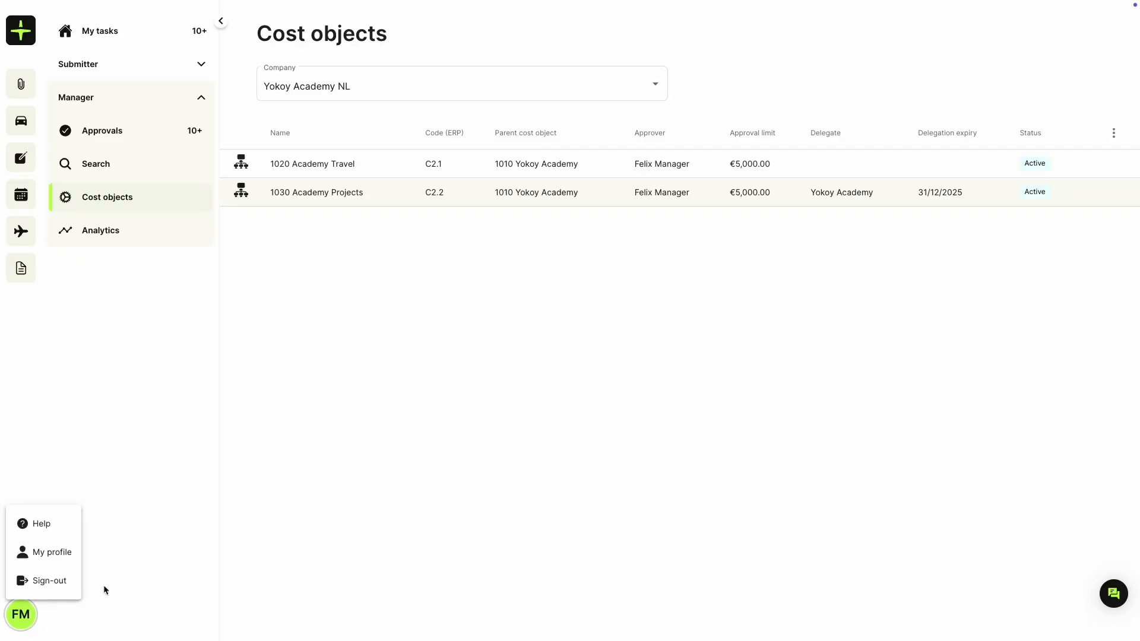
pyautogui.click(53, 553)
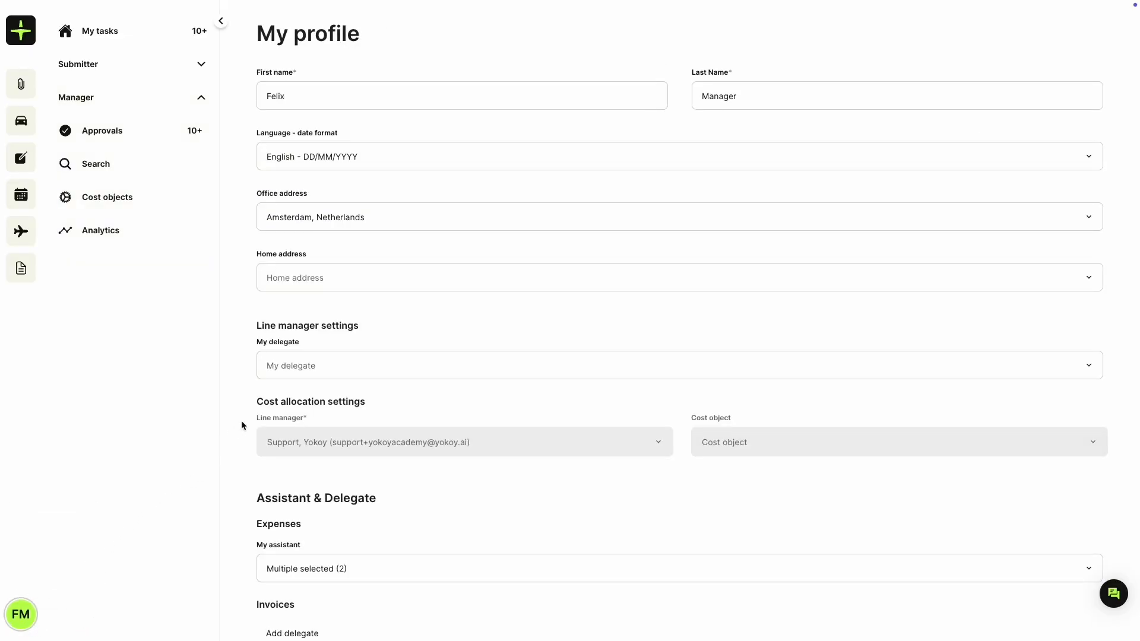
pyautogui.click(376, 374)
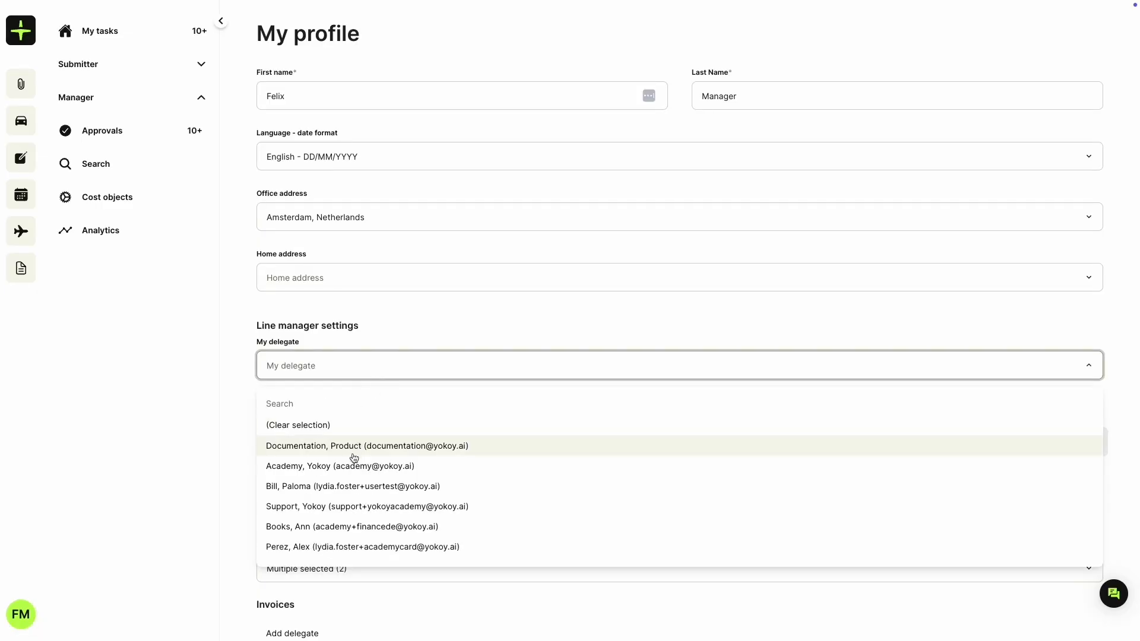
pyautogui.click(382, 468)
pyautogui.click(243, 387)
pyautogui.scroll(-1, 242, 387)
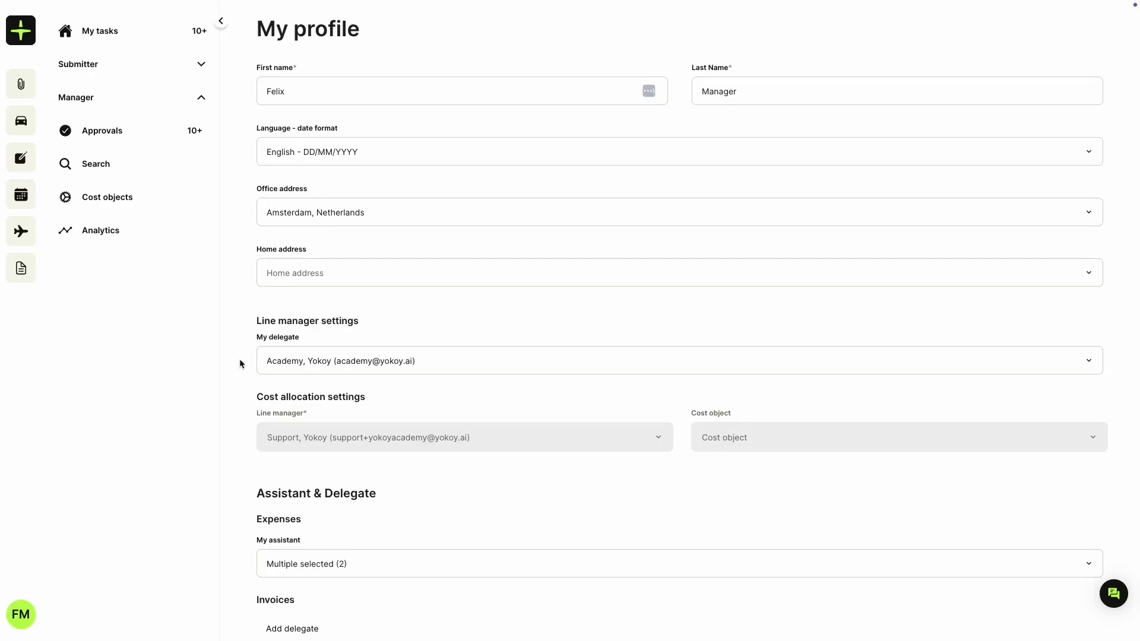
pyautogui.scroll(-5, 240, 358)
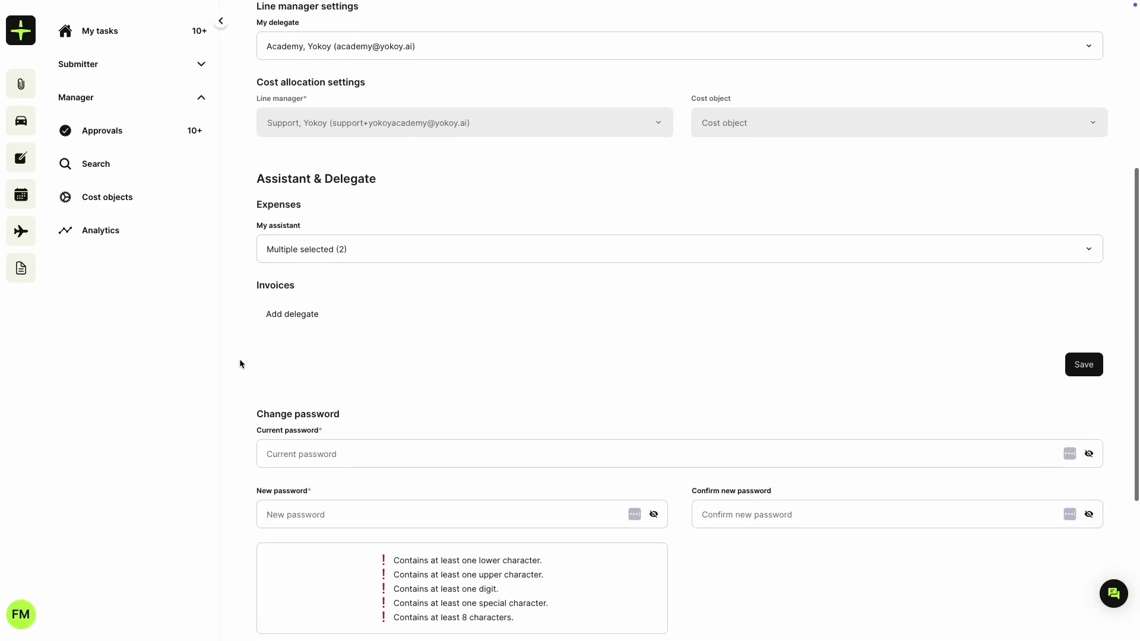
# Step: Add Yokoy Academy as an Approval-type invoice delegate and save the profile
pyautogui.click(287, 323)
pyautogui.click(305, 330)
pyautogui.click(315, 411)
pyautogui.click(795, 346)
pyautogui.click(750, 370)
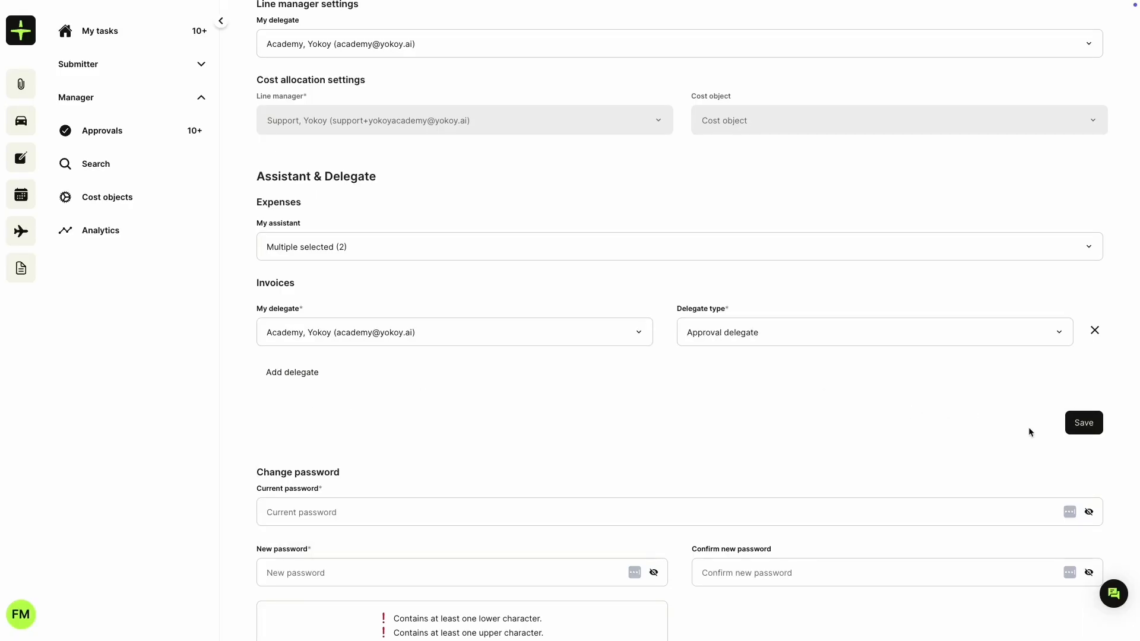
pyautogui.click(1070, 430)
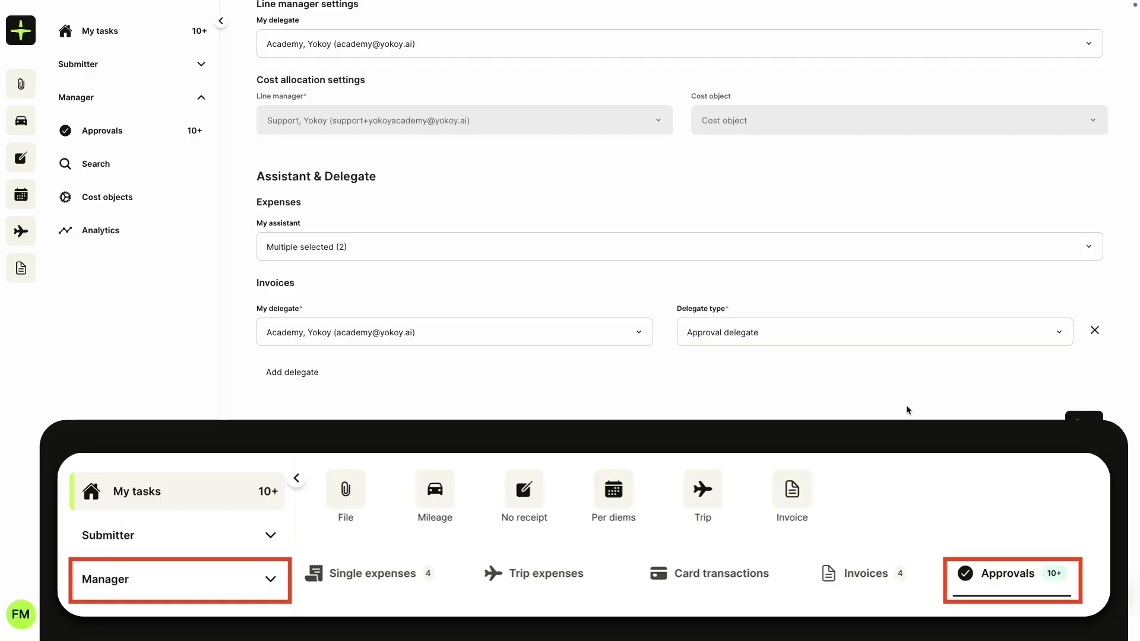
# Step: Open Manager > Analytics to reach the report builder for Yokoy Academy NL
pyautogui.click(129, 237)
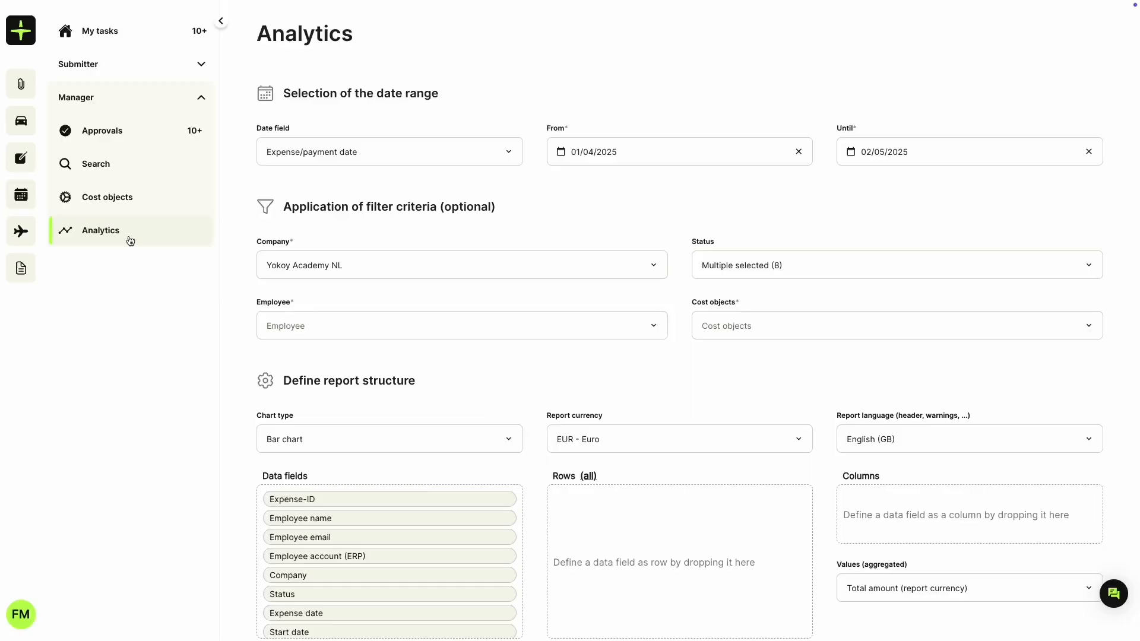
# Step: Start the report range on 01/01/2025 and filter it to a single employee
pyautogui.click(588, 153)
pyautogui.click(562, 188)
pyautogui.click(563, 187)
pyautogui.click(563, 188)
pyautogui.click(651, 226)
pyautogui.click(455, 322)
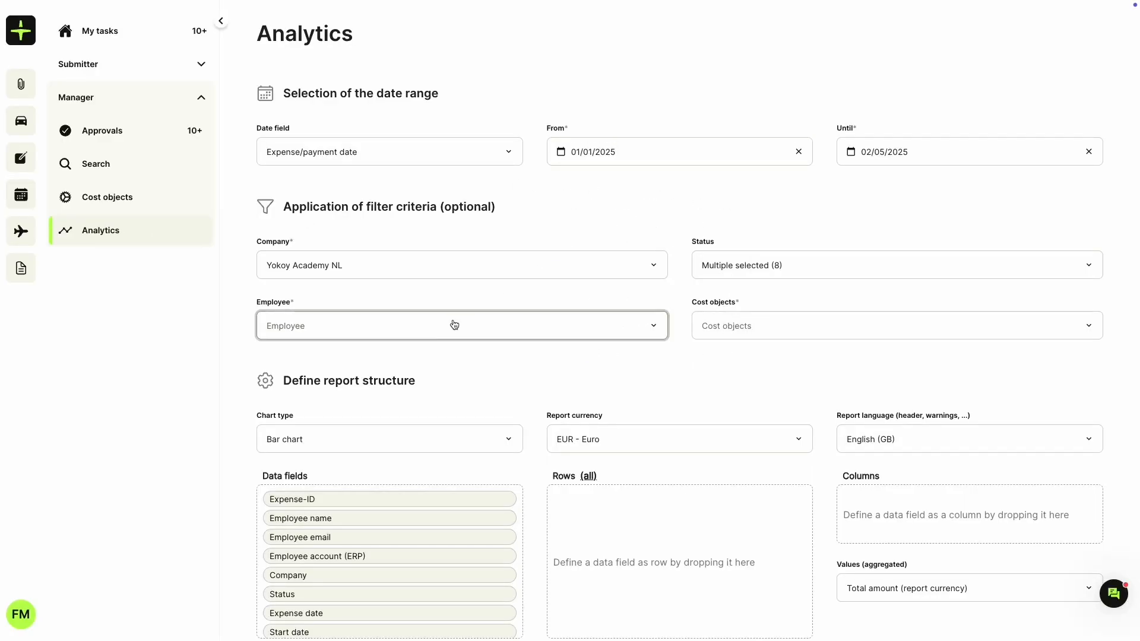
pyautogui.click(342, 426)
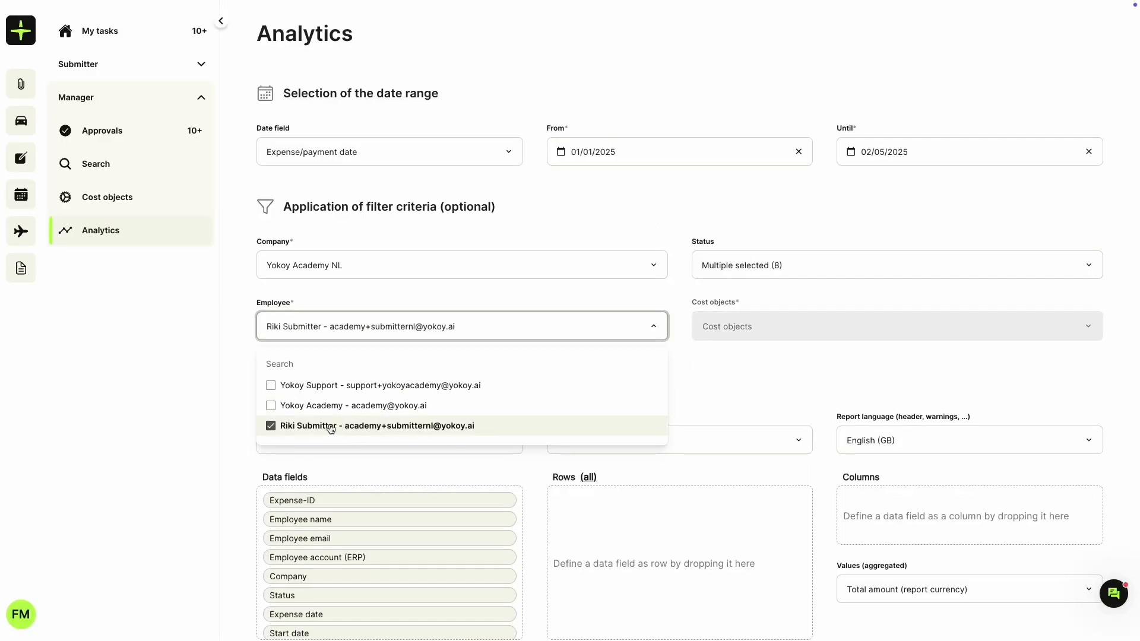
pyautogui.click(236, 397)
# Step: Generate a Column chart with Expense country as rows and Cost object - name as columns
pyautogui.click(297, 440)
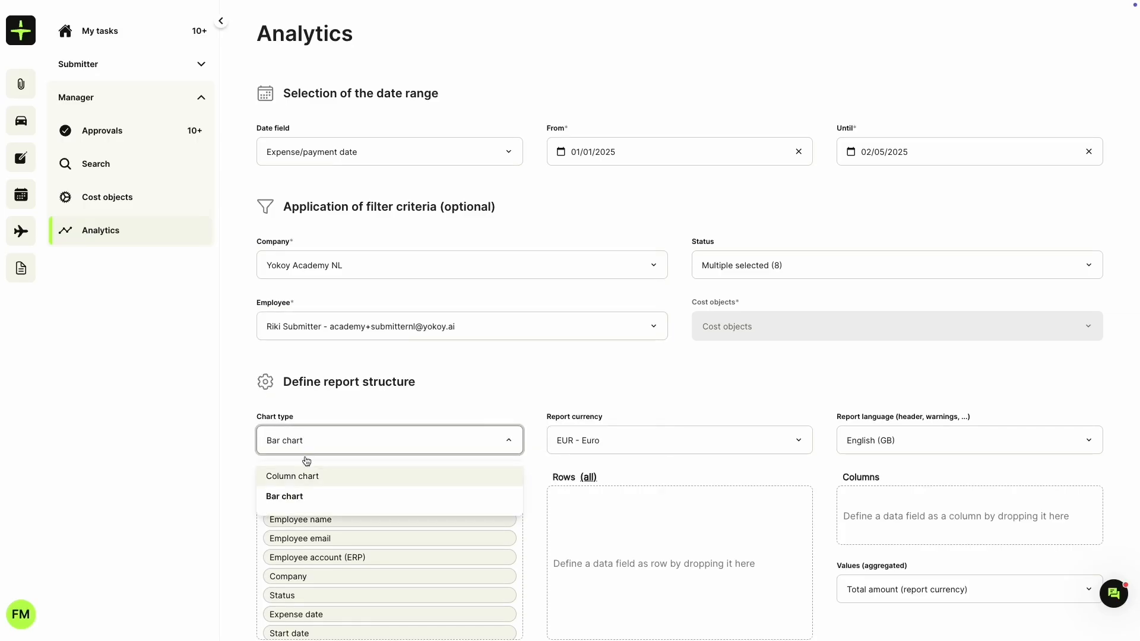
pyautogui.click(307, 474)
pyautogui.scroll(-3, 238, 435)
pyautogui.scroll(-5, 362, 402)
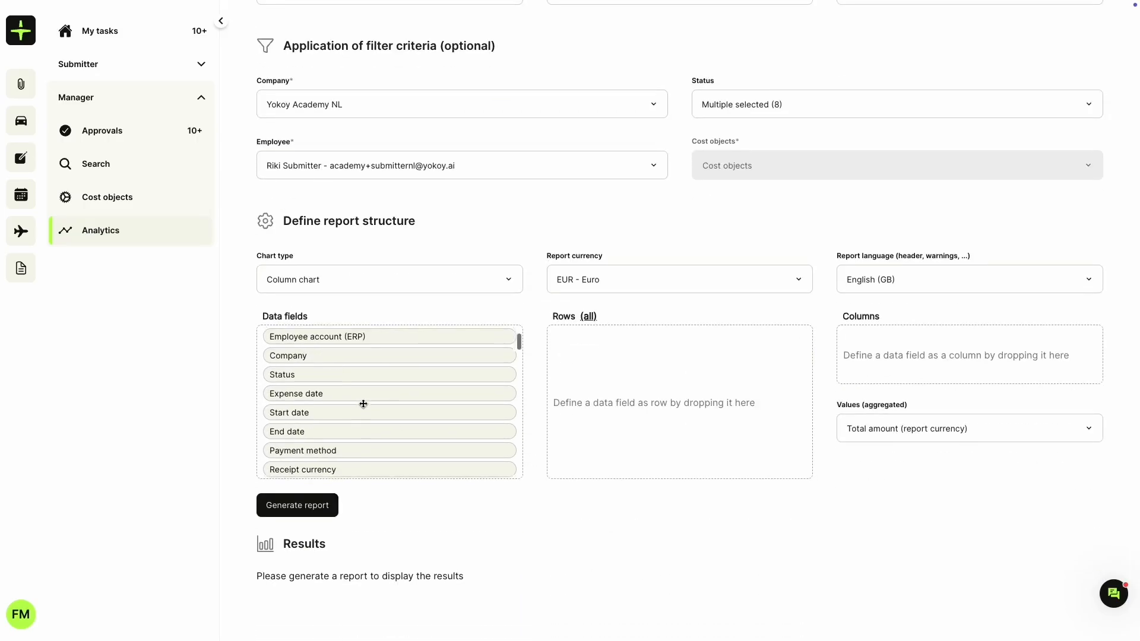
pyautogui.moveTo(310, 370); pyautogui.dragTo(572, 363)
pyautogui.moveTo(285, 405); pyautogui.dragTo(853, 348)
pyautogui.click(301, 510)
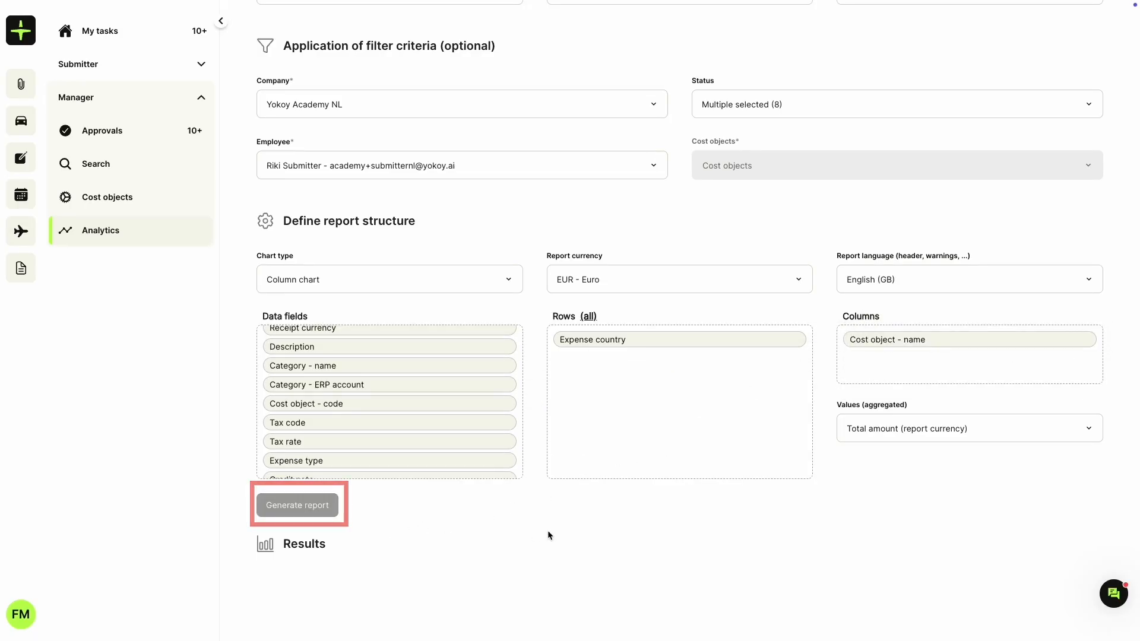
pyautogui.scroll(-2, 547, 530)
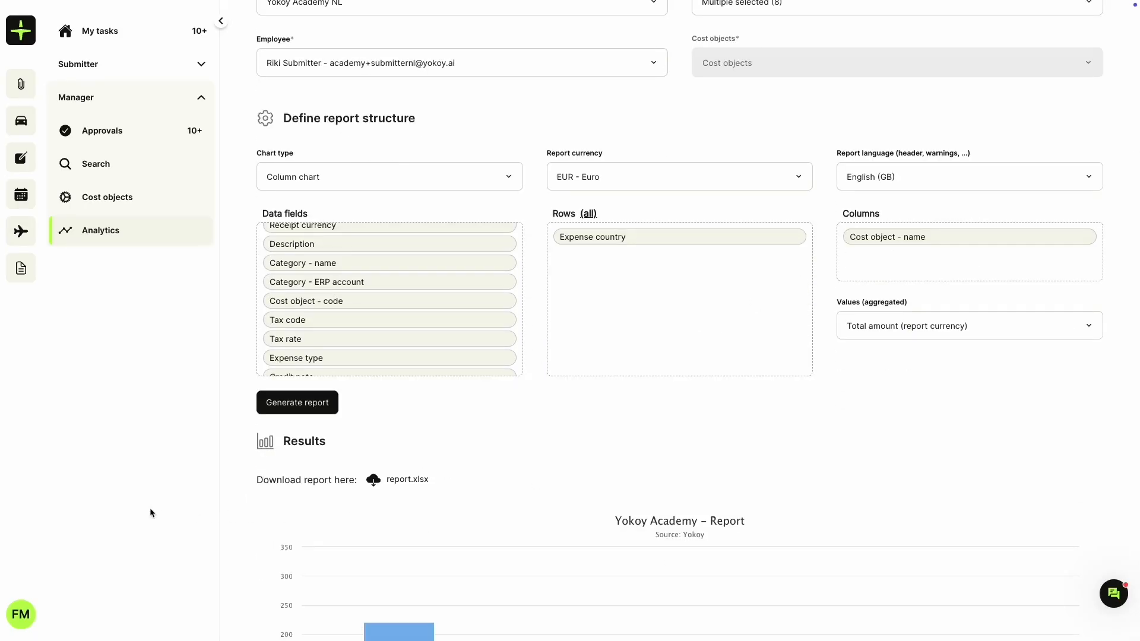
pyautogui.scroll(-4, 234, 497)
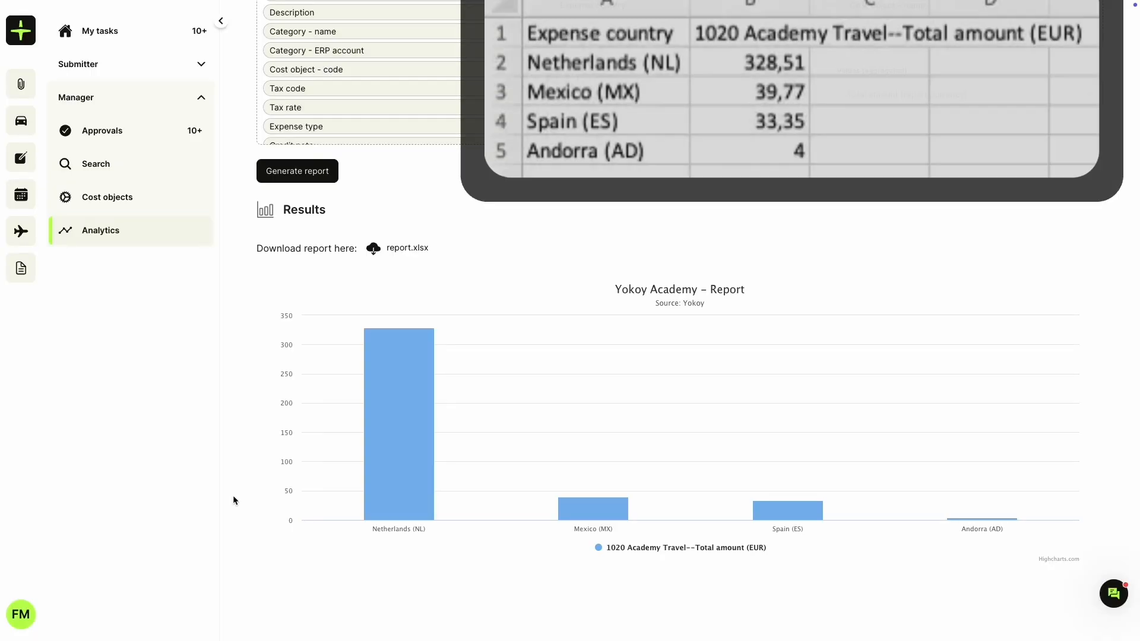